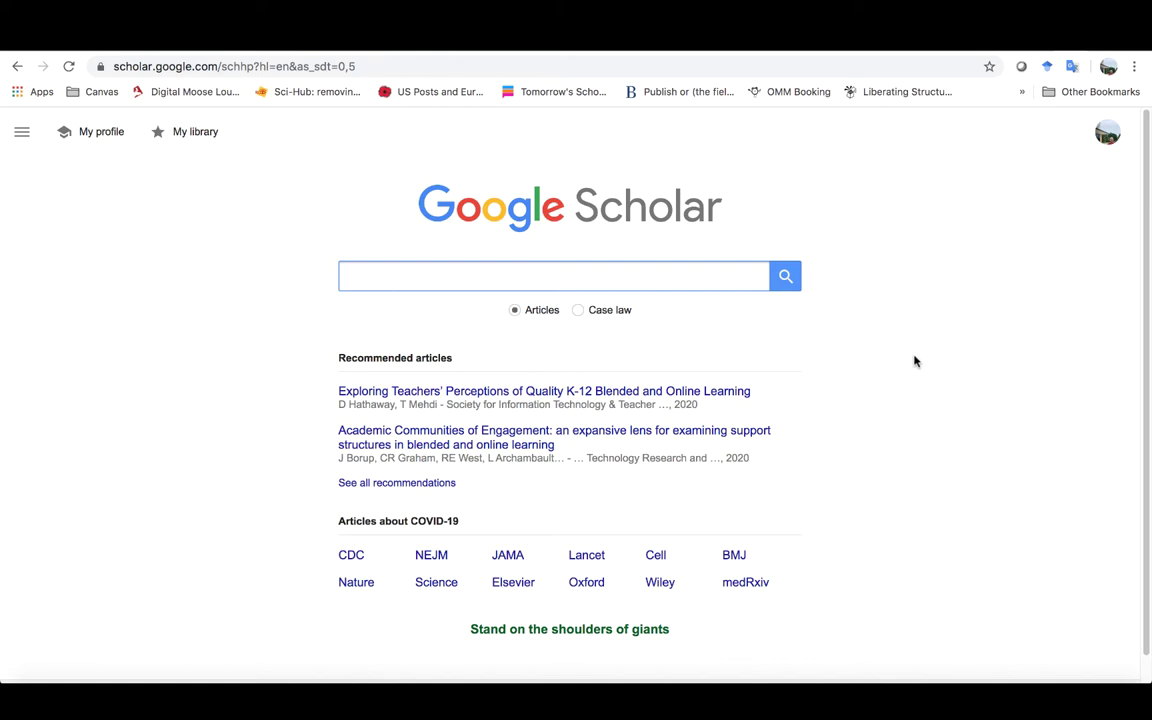
Search Google Scholar for 'autism lag schedule', returning about 9,770 results
{"action": "type", "text": "autism "}
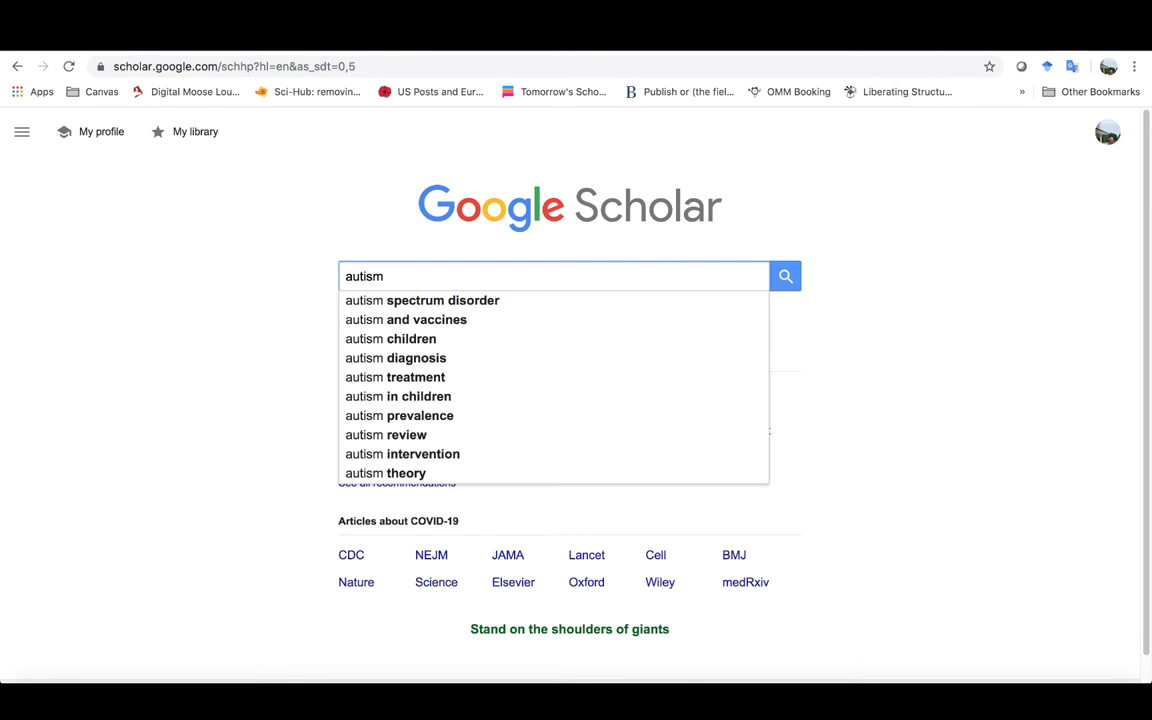
{"action": "type", "text": "lag schedul"}
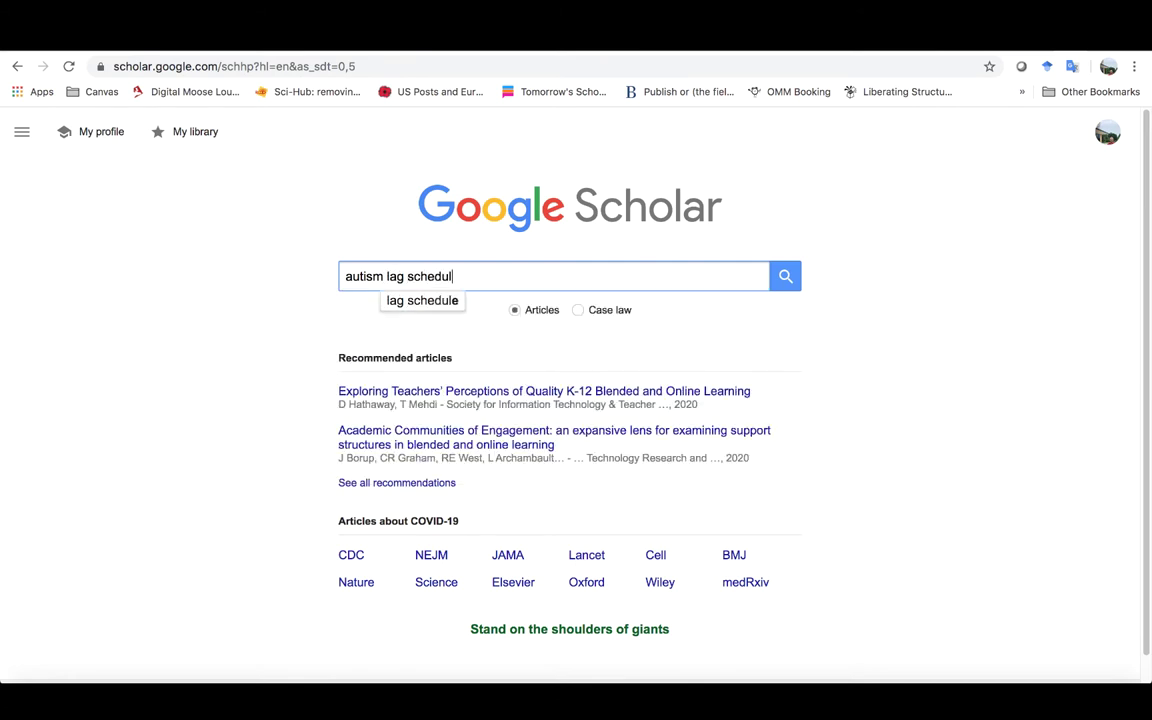
{"action": "type", "text": "e"}
{"action": "key", "text": "Return"}
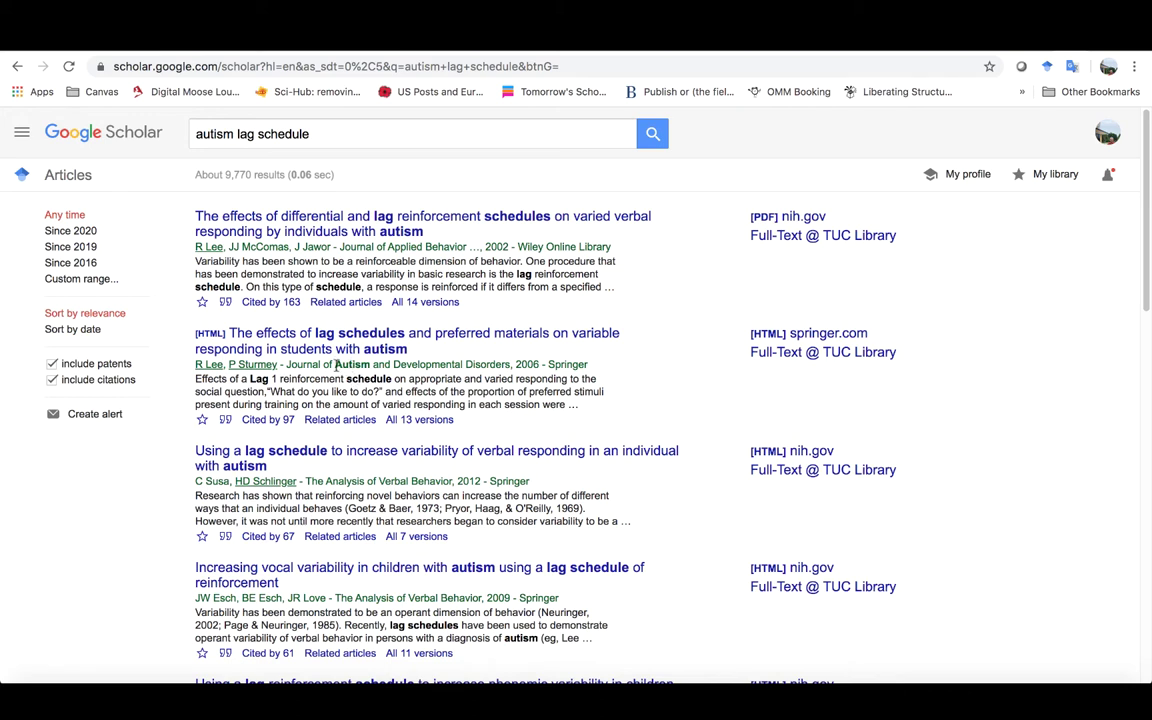
Highlight the second result's journal name and the first result's Wiley Online Library source
{"action": "left_click_drag", "start_coordinate": [337, 366], "coordinate": [372, 364]}
{"action": "left_click", "coordinate": [365, 346]}
{"action": "left_click_drag", "start_coordinate": [517, 246], "coordinate": [609, 249]}
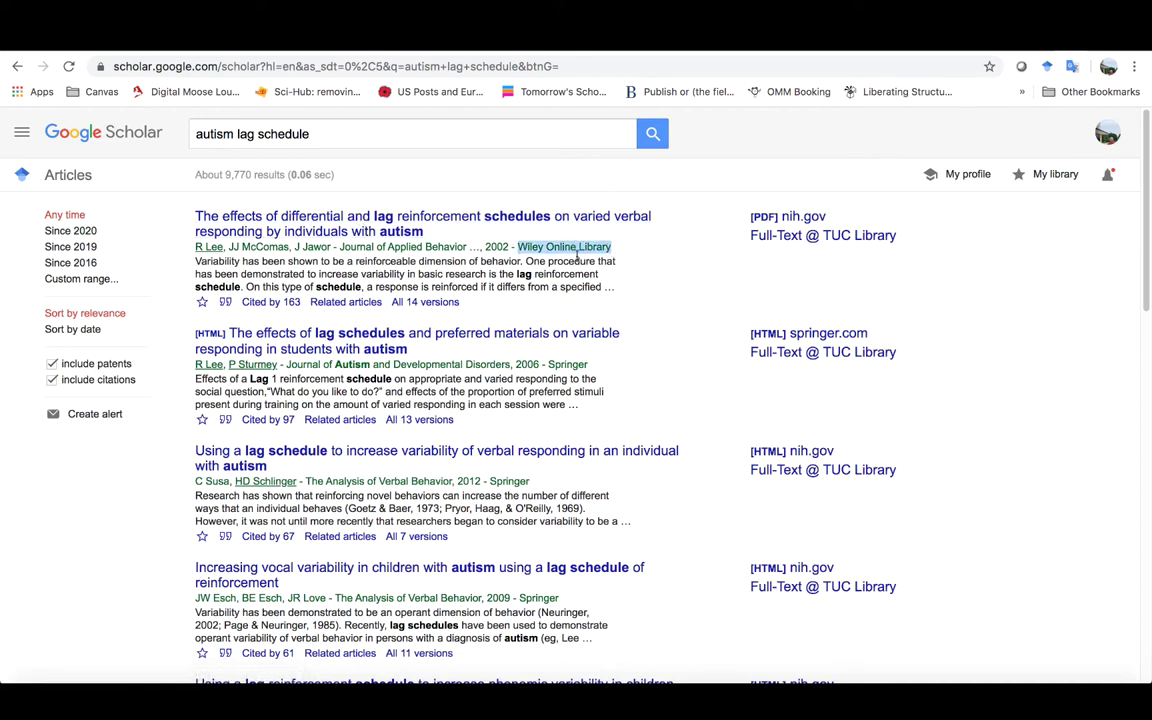
Open the first result's Wiley article page, then return and scroll through the ten results
{"action": "left_click", "coordinate": [440, 220]}
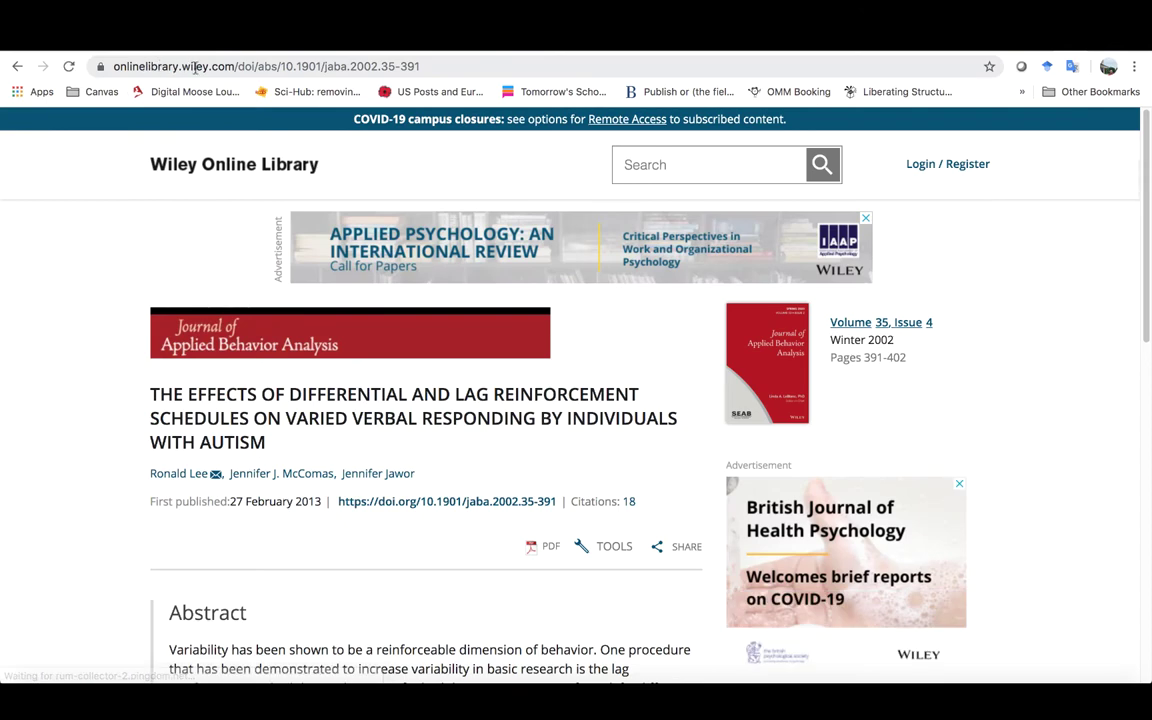
{"action": "left_click", "coordinate": [18, 68]}
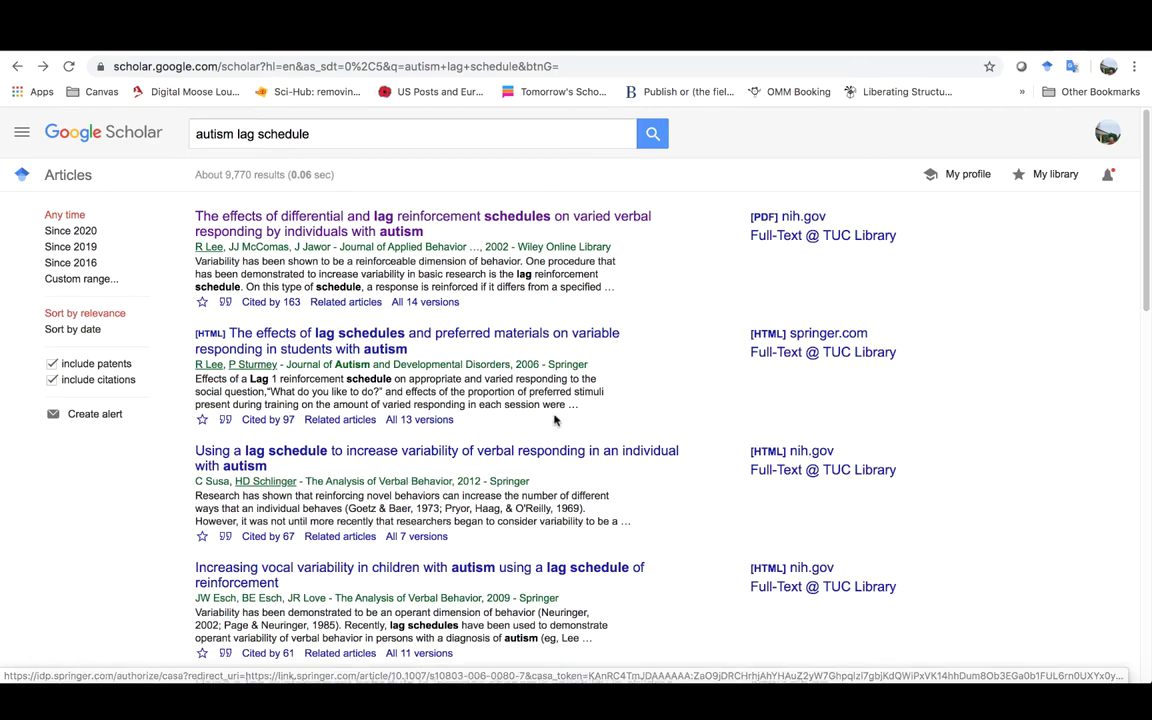
{"action": "scroll", "coordinate": [586, 442], "scroll_direction": "down", "scroll_amount": 5}
{"action": "scroll", "coordinate": [550, 456], "scroll_direction": "down", "scroll_amount": 6}
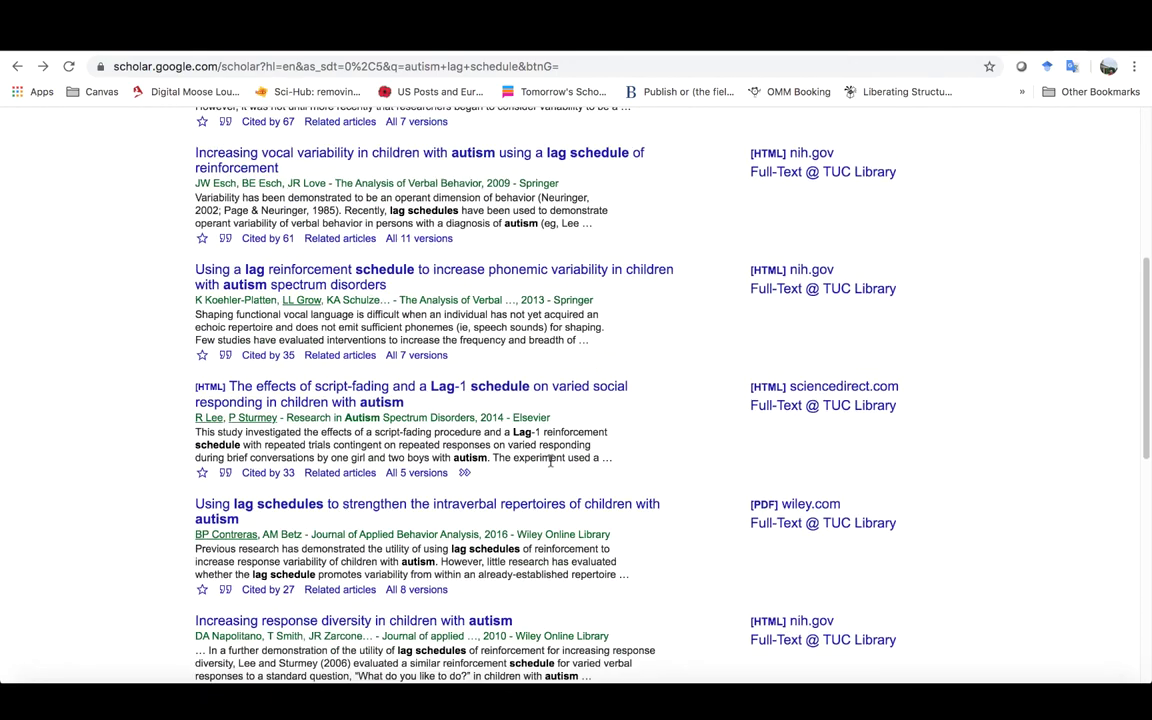
{"action": "scroll", "coordinate": [550, 462], "scroll_direction": "down", "scroll_amount": 5}
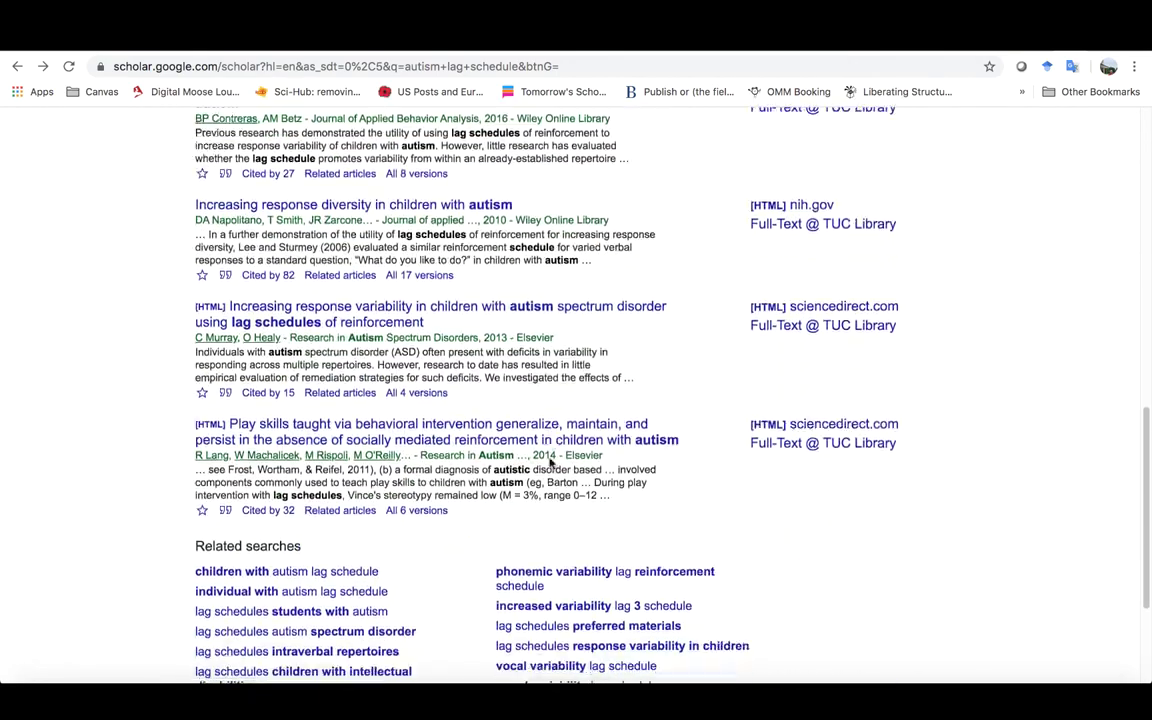
{"action": "scroll", "coordinate": [490, 422], "scroll_direction": "up", "scroll_amount": 5}
{"action": "scroll", "coordinate": [490, 422], "scroll_direction": "up", "scroll_amount": 12}
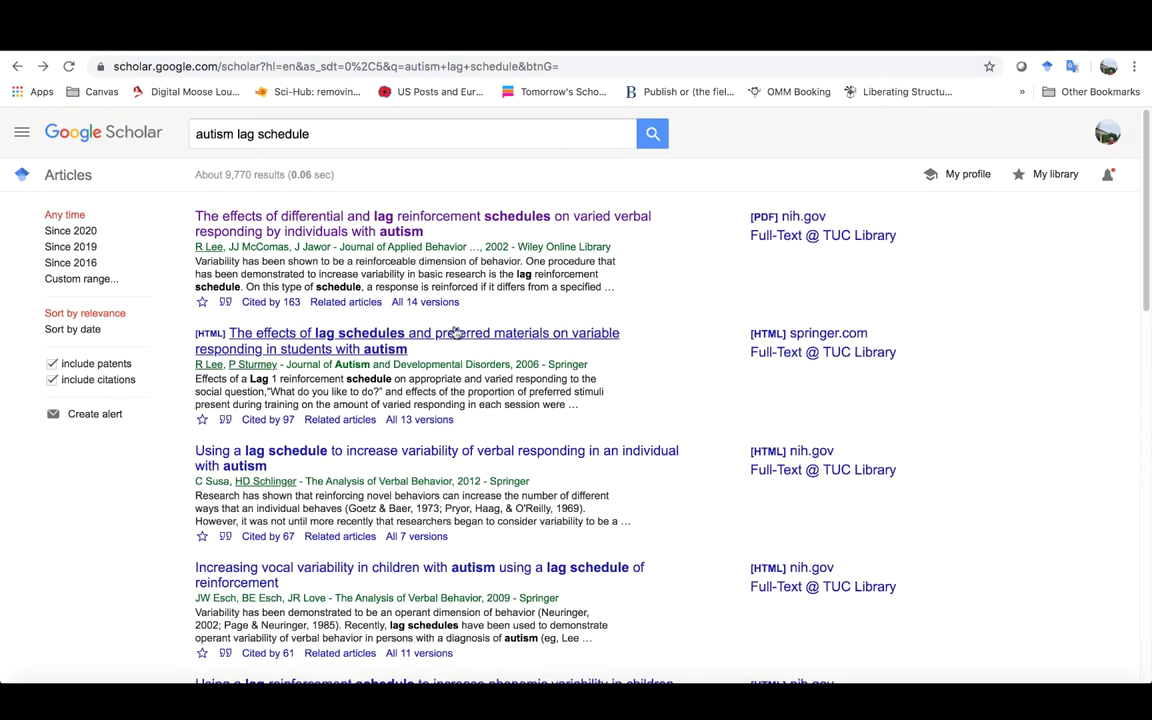
List all 14 versions of the first result, highlighting the experts.umn.edu and researchgate.net sources
{"action": "left_click", "coordinate": [411, 303]}
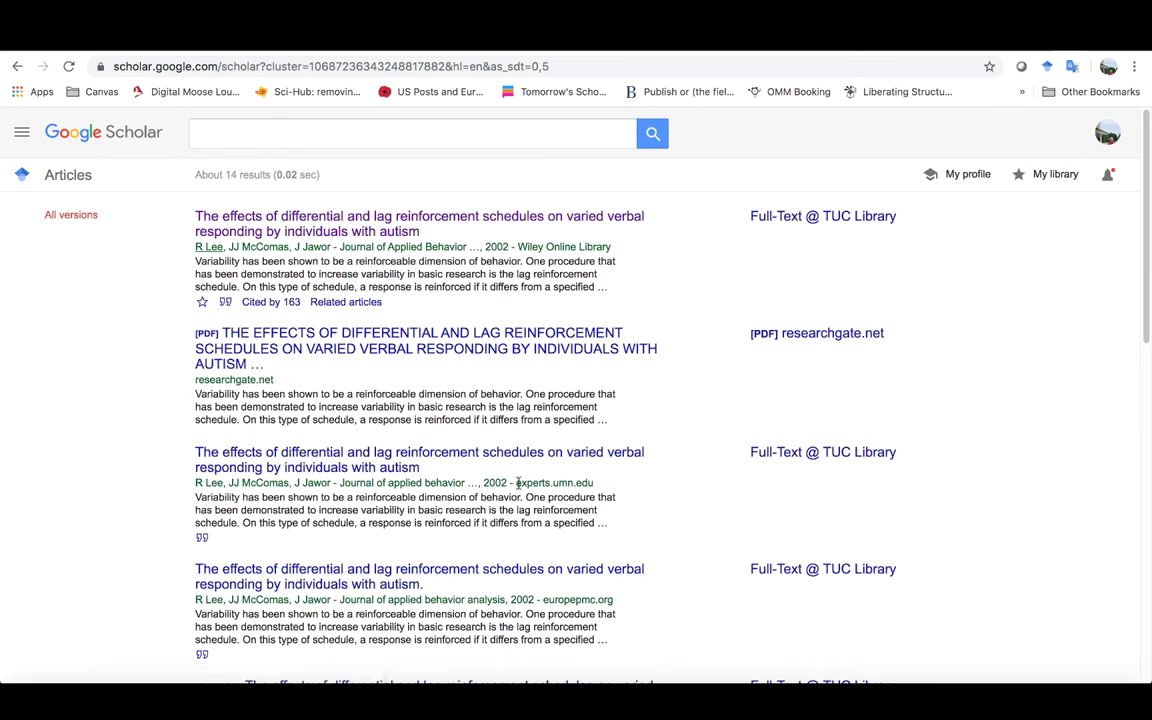
{"action": "left_click_drag", "start_coordinate": [516, 482], "coordinate": [593, 481]}
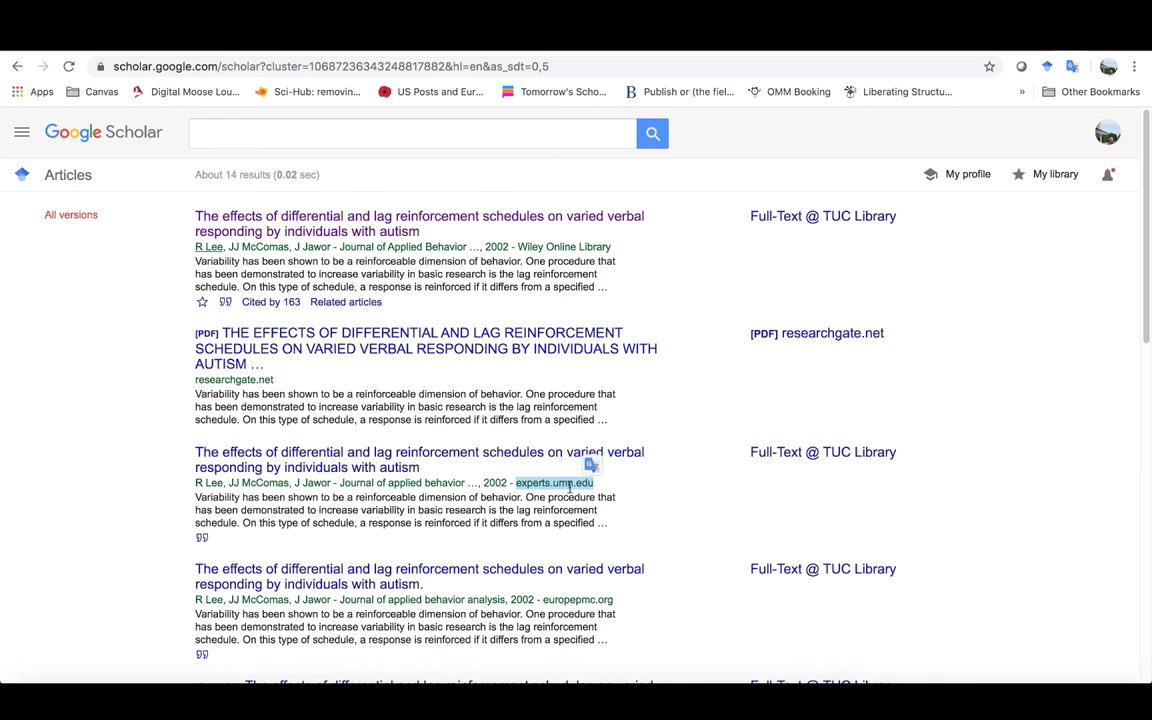
{"action": "left_click", "coordinate": [575, 488]}
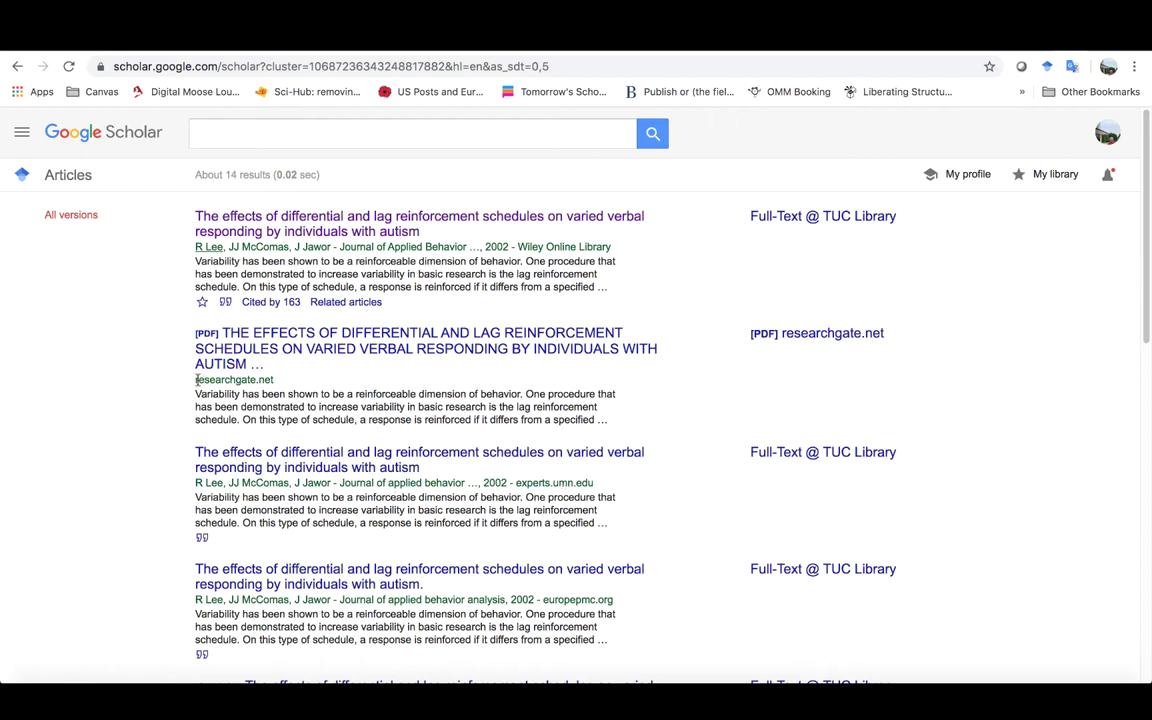
{"action": "left_click_drag", "start_coordinate": [194, 380], "coordinate": [291, 385]}
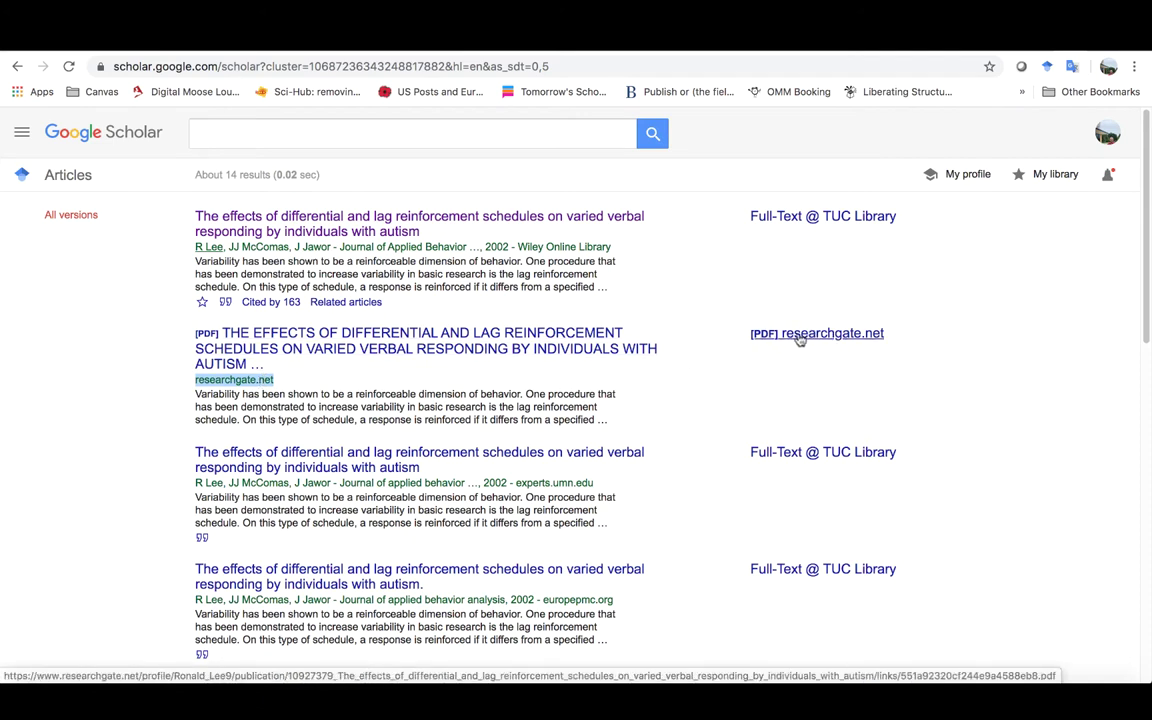
Scroll through the 14 versions list, then go back to the autism lag schedule results
{"action": "scroll", "coordinate": [506, 404], "scroll_direction": "down", "scroll_amount": 5}
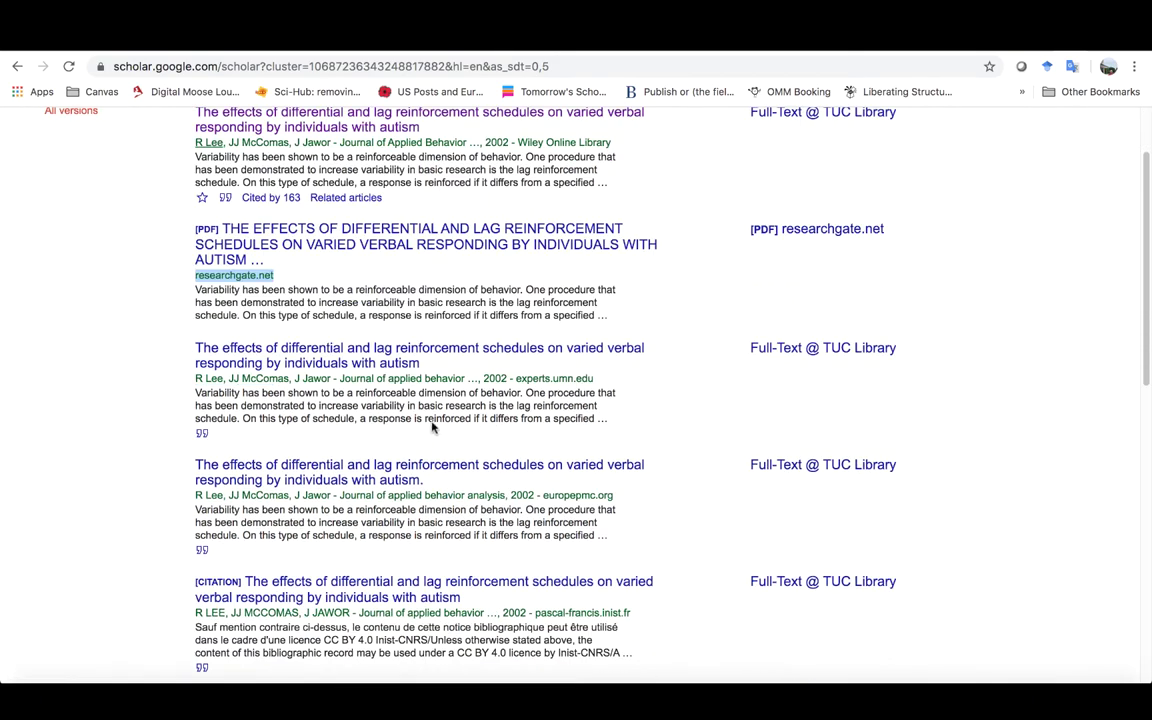
{"action": "scroll", "coordinate": [508, 488], "scroll_direction": "down", "scroll_amount": 4}
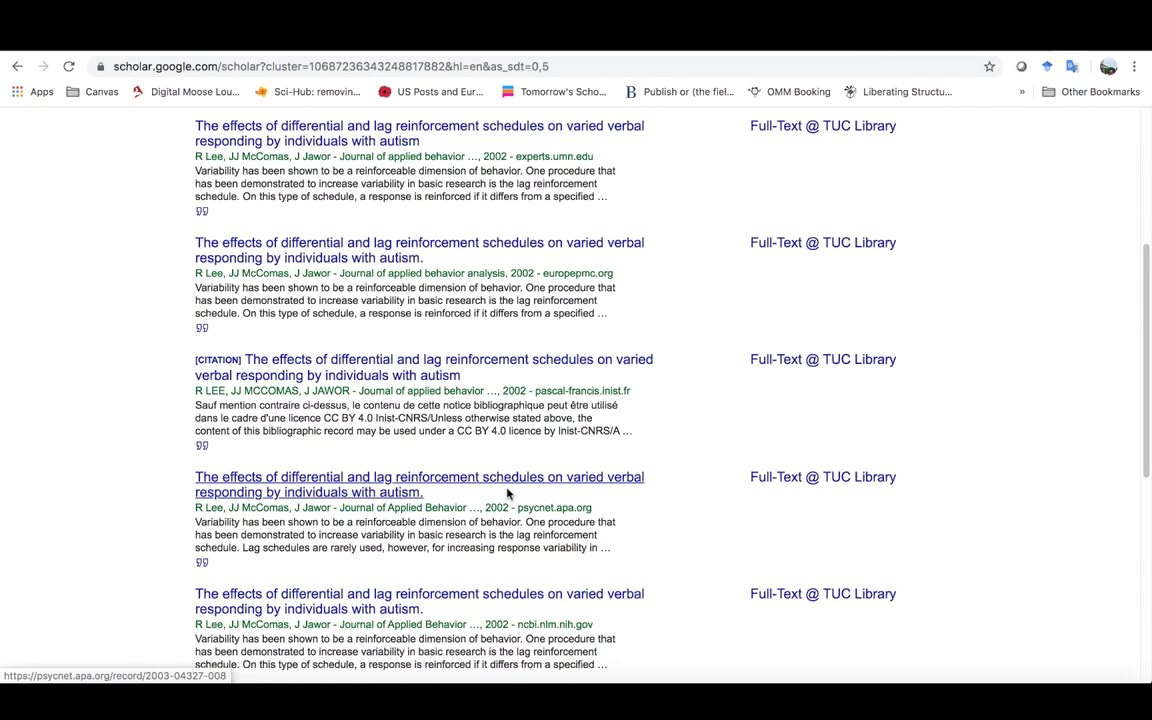
{"action": "scroll", "coordinate": [508, 488], "scroll_direction": "down", "scroll_amount": 2}
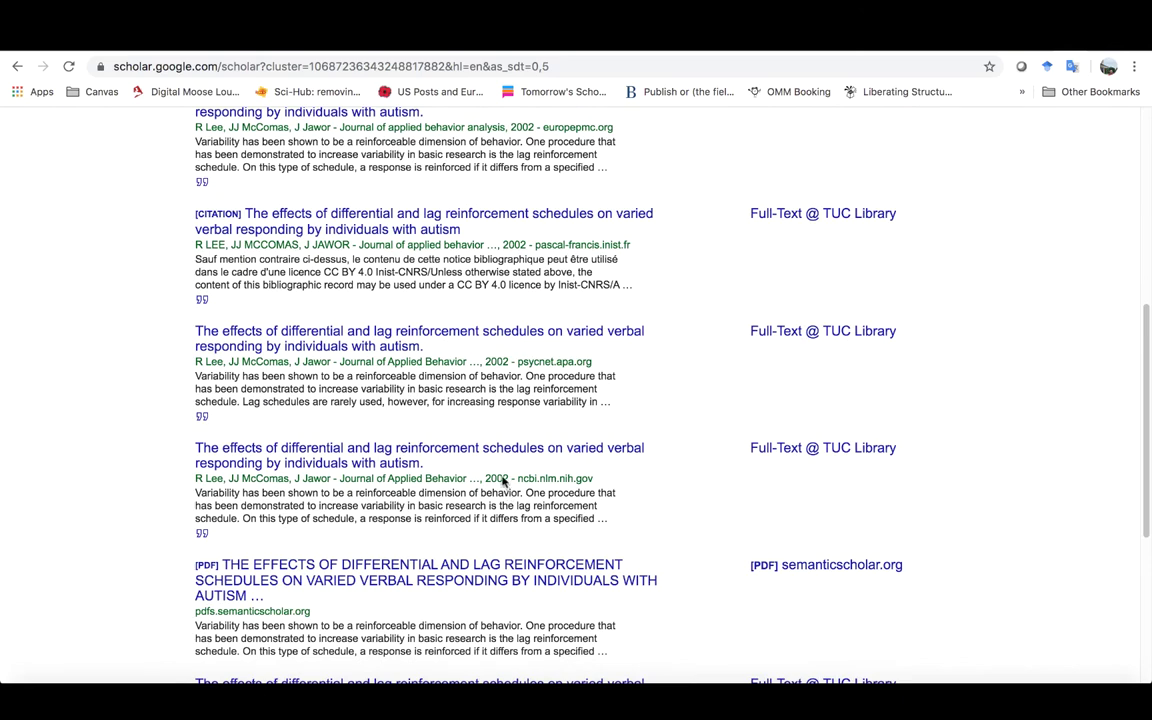
{"action": "scroll", "coordinate": [505, 472], "scroll_direction": "up", "scroll_amount": 10}
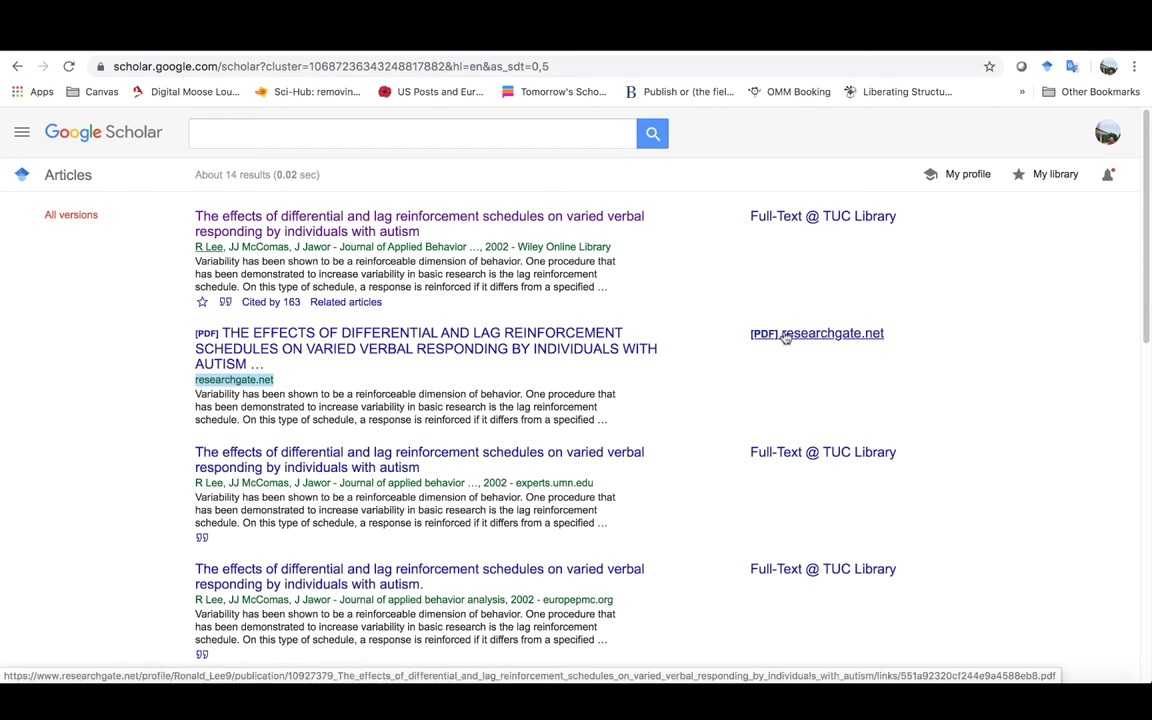
{"action": "scroll", "coordinate": [697, 470], "scroll_direction": "down", "scroll_amount": 9}
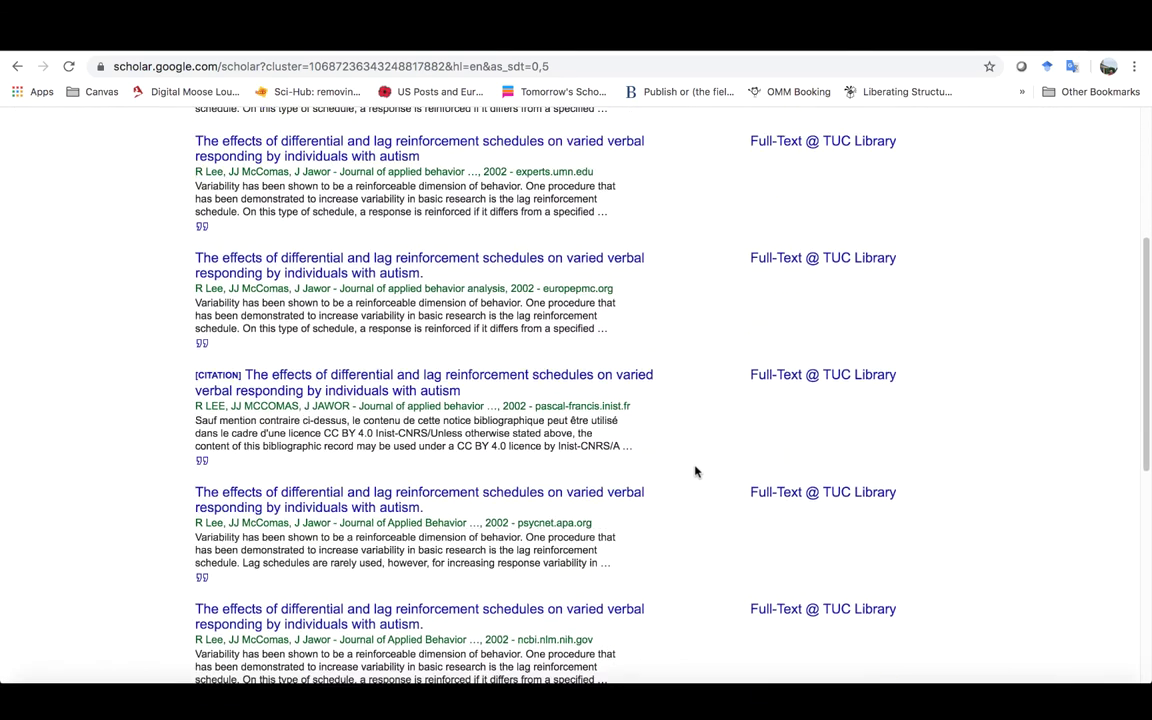
{"action": "scroll", "coordinate": [697, 470], "scroll_direction": "up", "scroll_amount": 1}
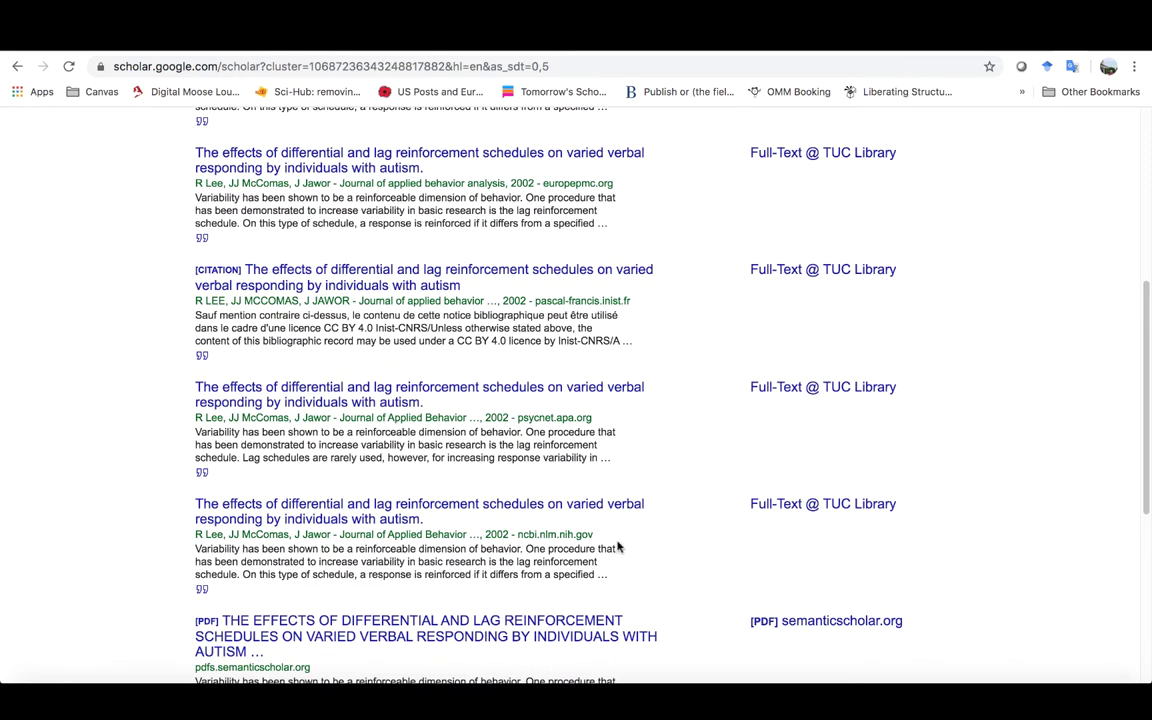
{"action": "scroll", "coordinate": [702, 625], "scroll_direction": "down", "scroll_amount": 1}
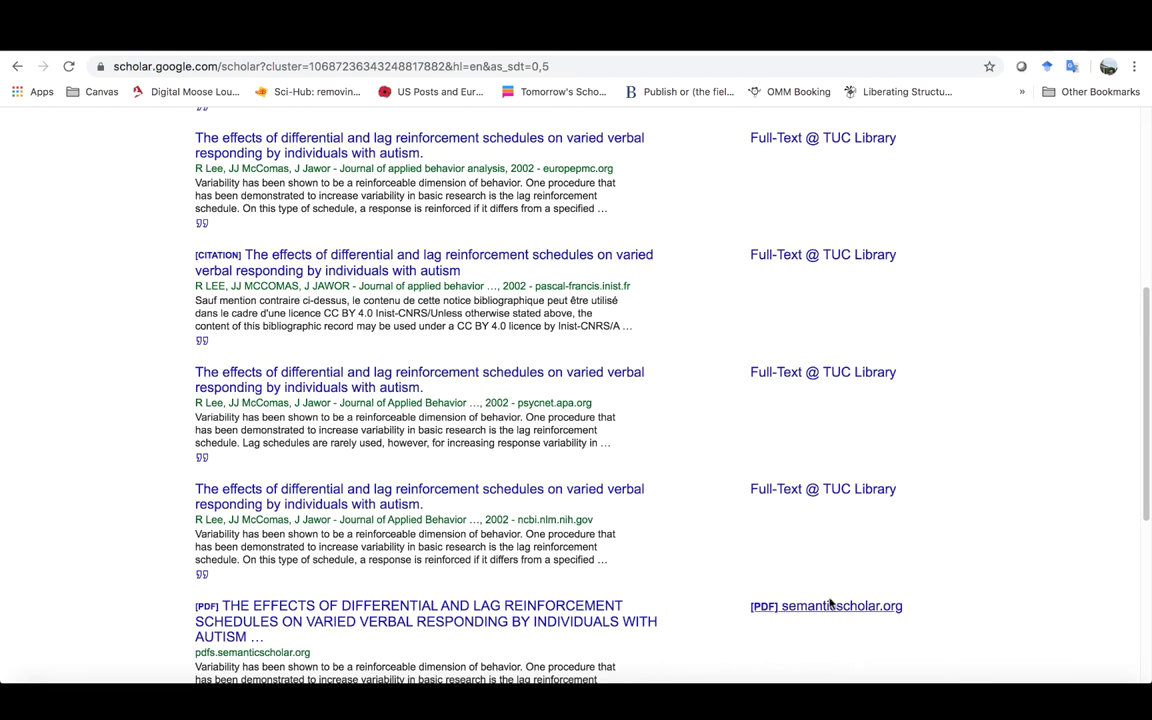
{"action": "scroll", "coordinate": [699, 581], "scroll_direction": "down", "scroll_amount": 1}
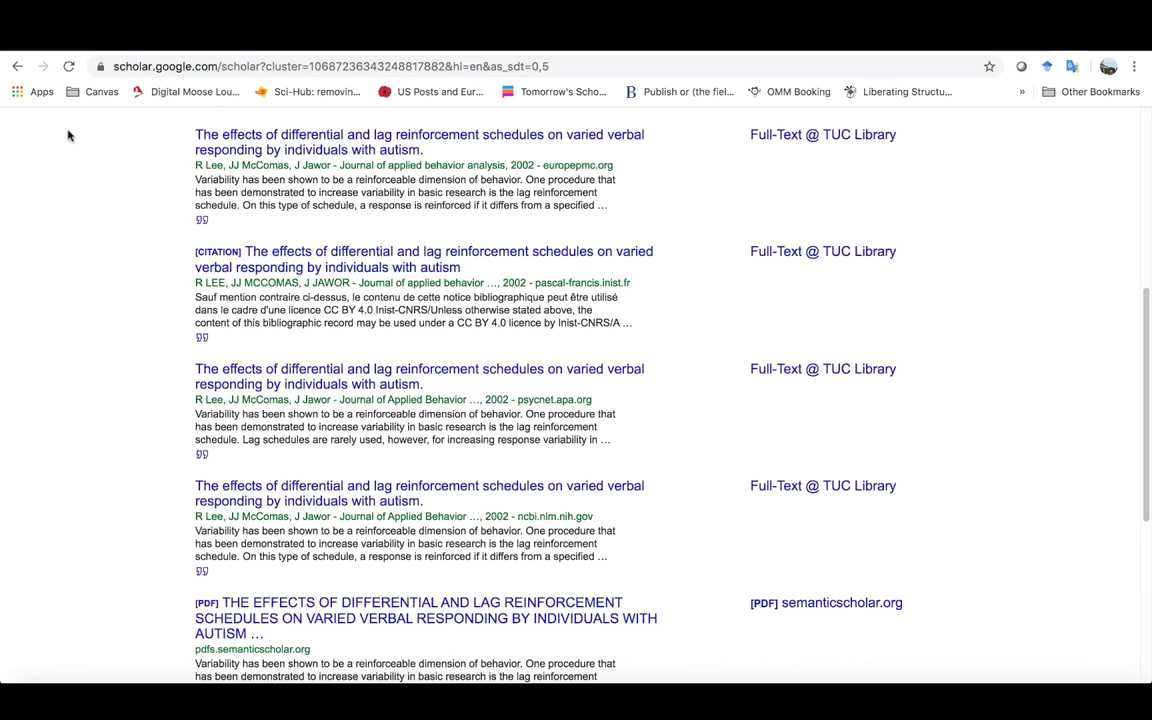
{"action": "left_click", "coordinate": [17, 66]}
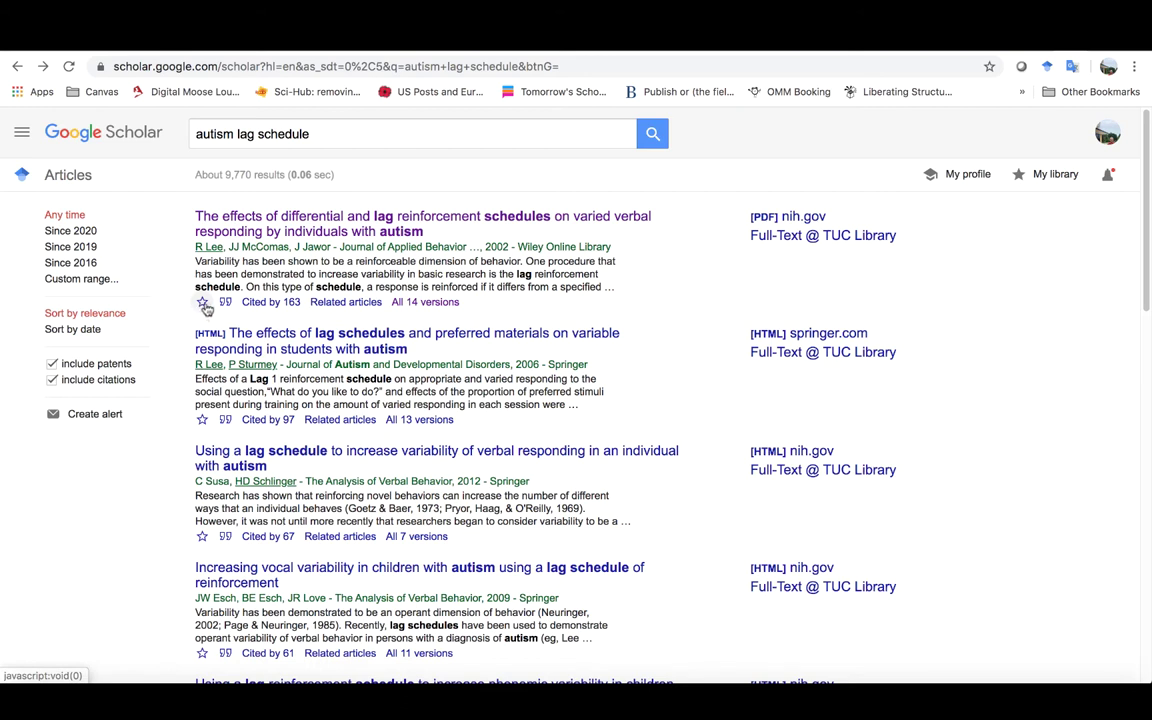
Star the first, third and fourth results (2002, 2012 and 2009 articles) into the library
{"action": "left_click", "coordinate": [203, 305]}
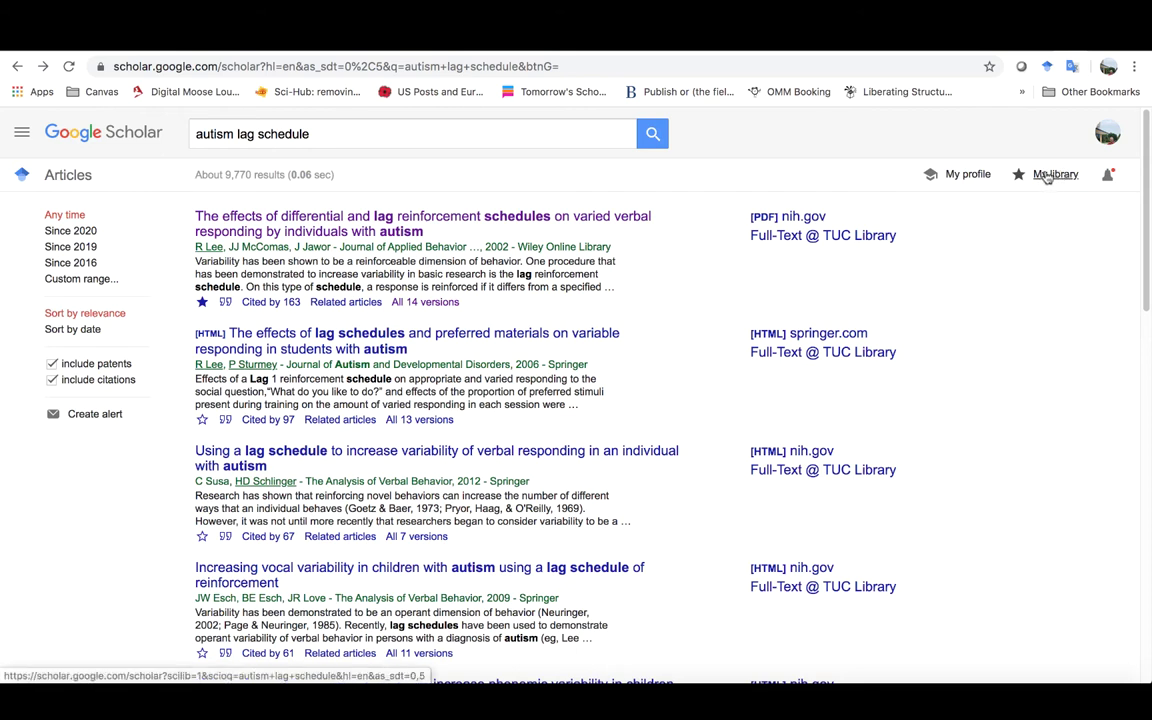
{"action": "left_click", "coordinate": [202, 536]}
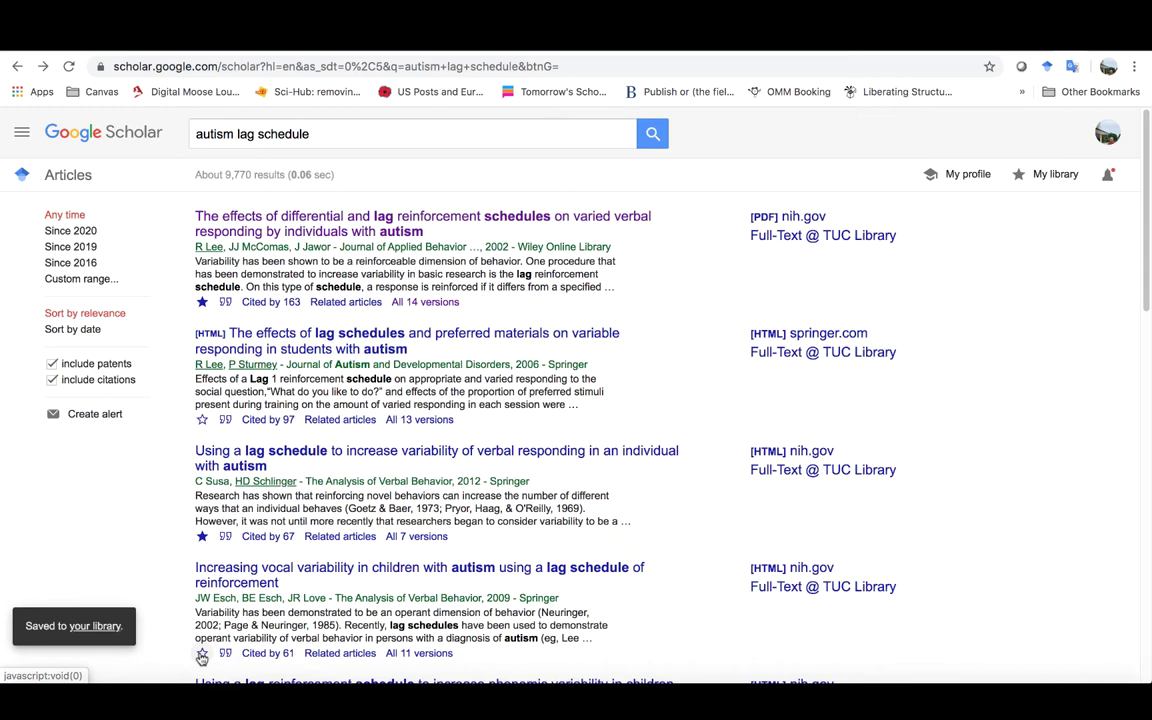
{"action": "left_click", "coordinate": [202, 655]}
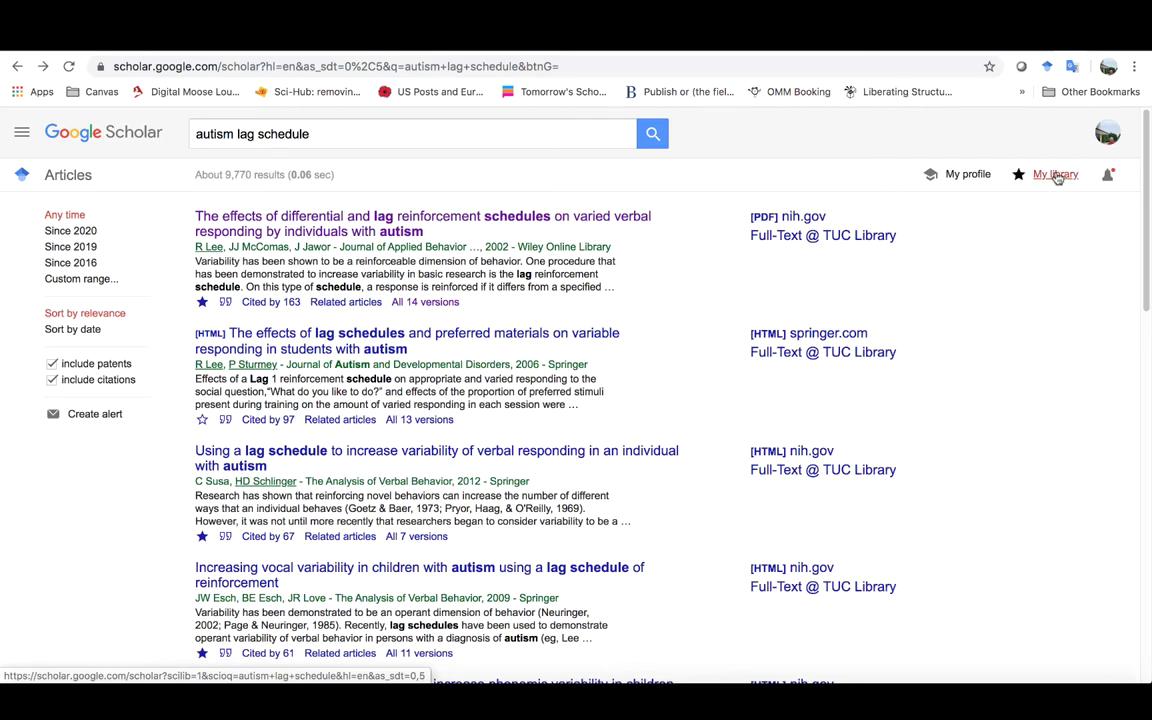
{"action": "left_click", "coordinate": [1056, 175]}
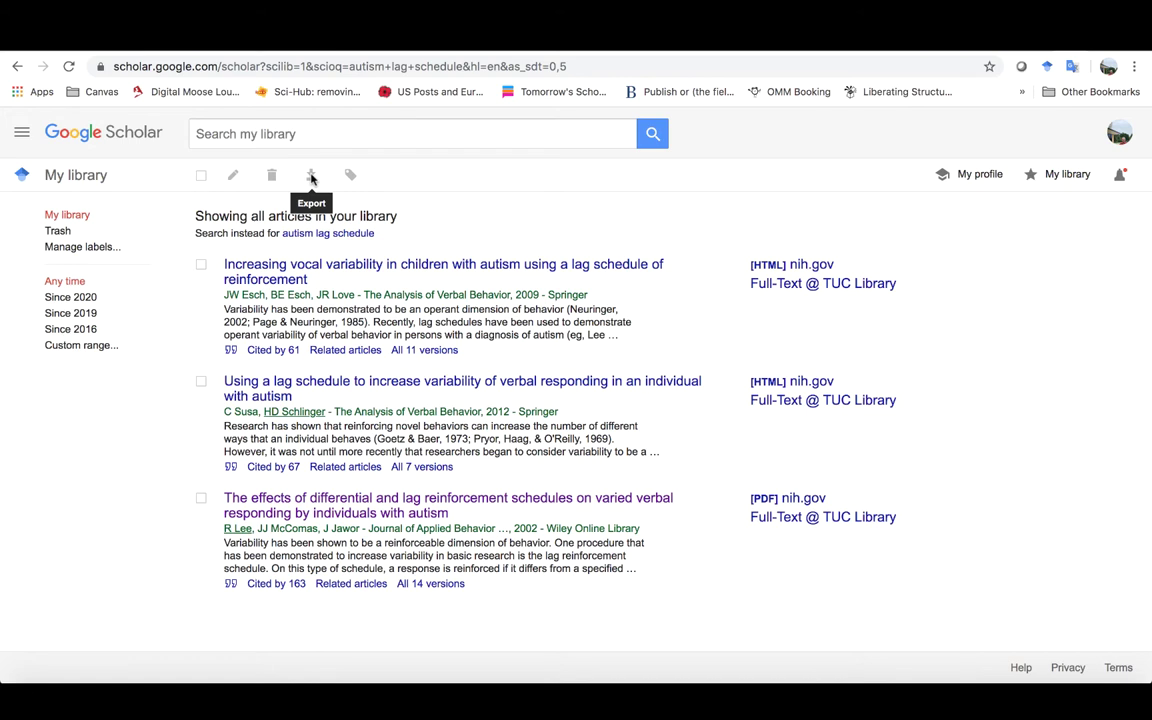
{"action": "left_click", "coordinate": [17, 67]}
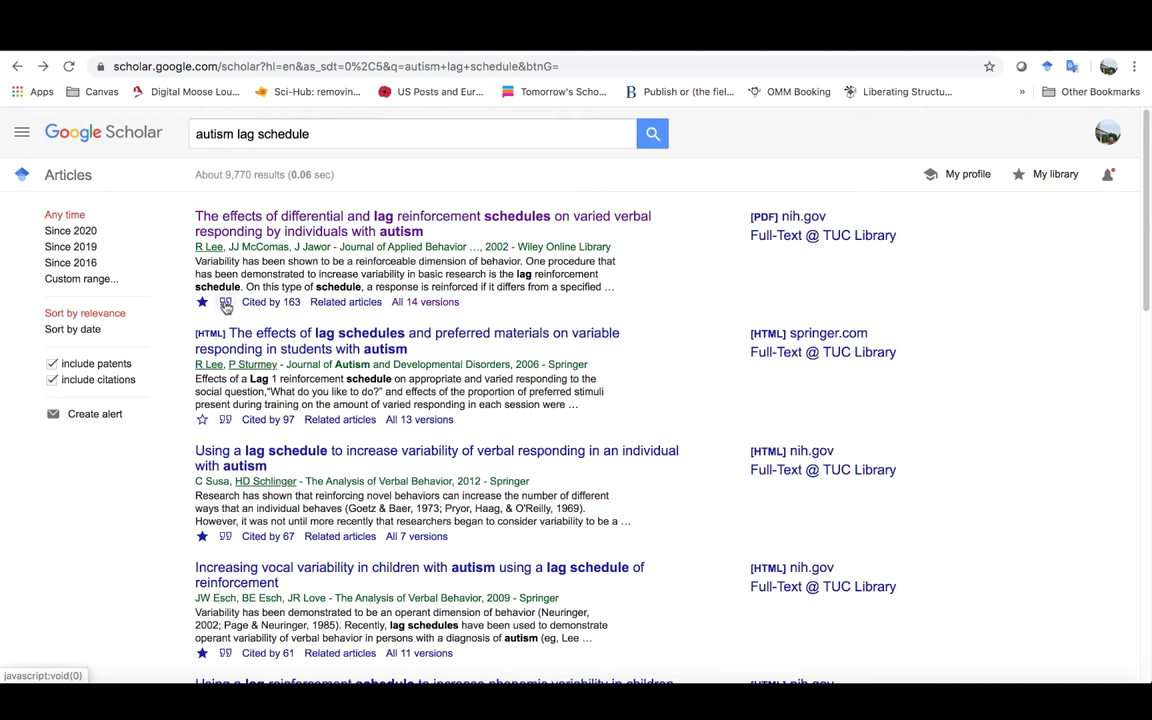
Revisit the first result's versions, return, and show its MLA, APA, Chicago, Harvard and Vancouver citations
{"action": "left_click", "coordinate": [424, 302]}
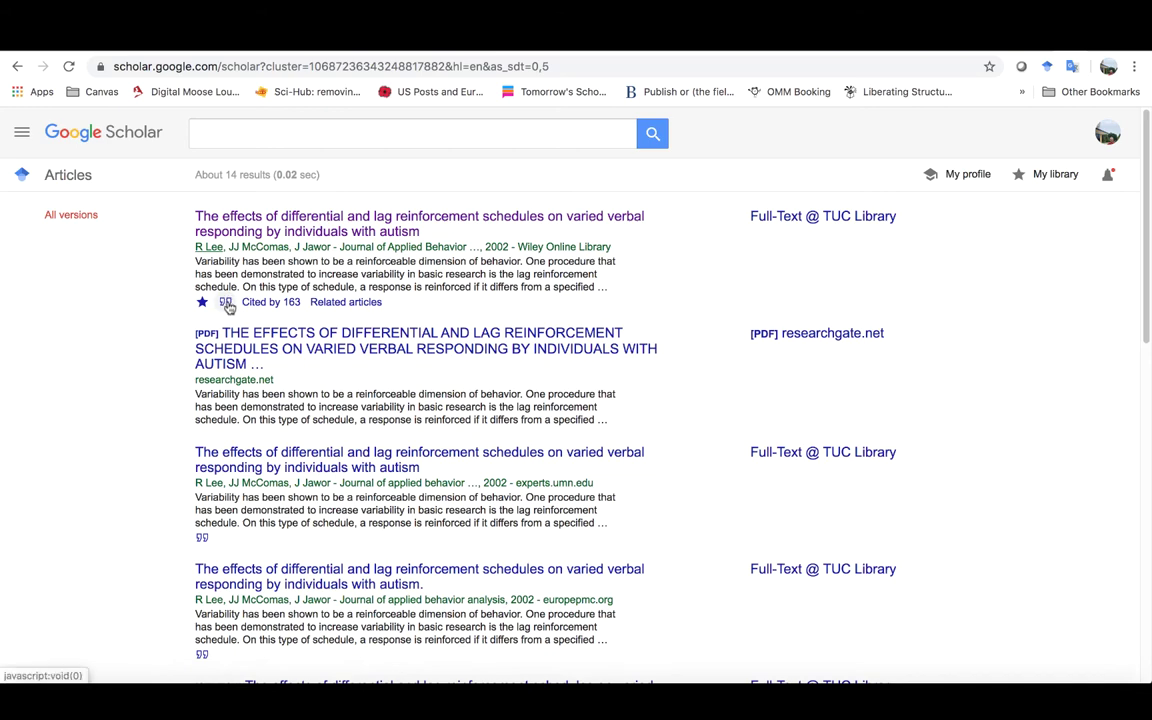
{"action": "left_click", "coordinate": [17, 67]}
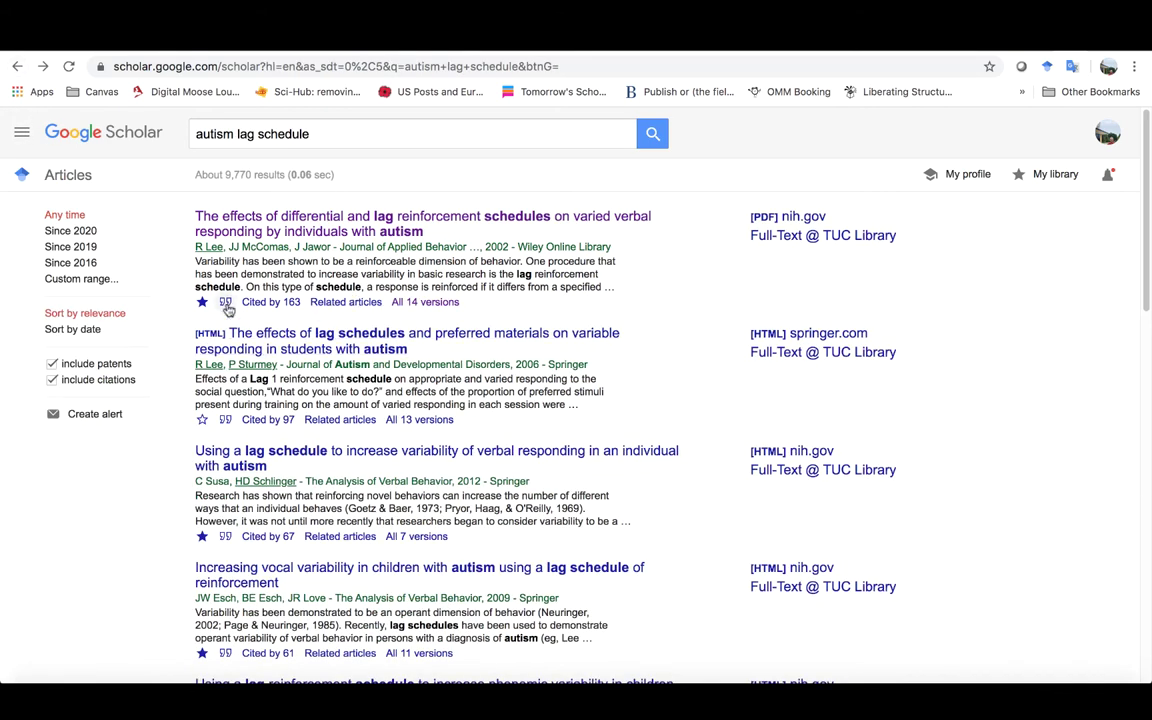
{"action": "left_click", "coordinate": [225, 303]}
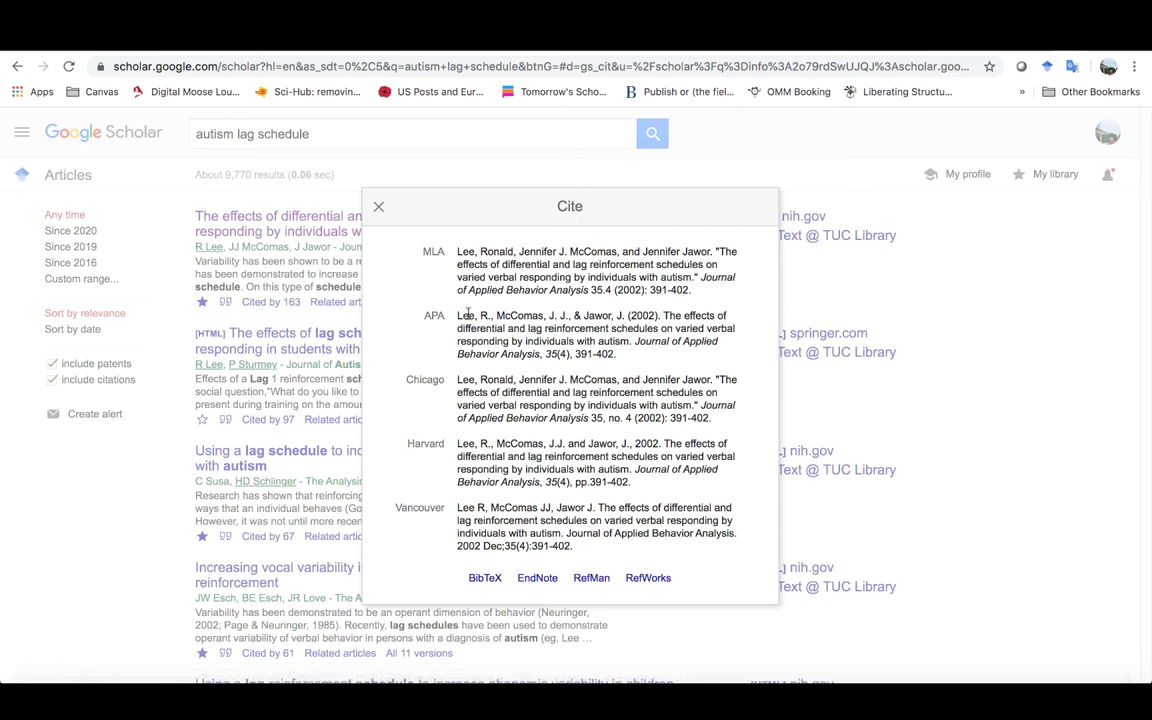
Select the APA citation: Journal of Applied Behavior Analysis, 35(4), 391-402
{"action": "left_click", "coordinate": [538, 344]}
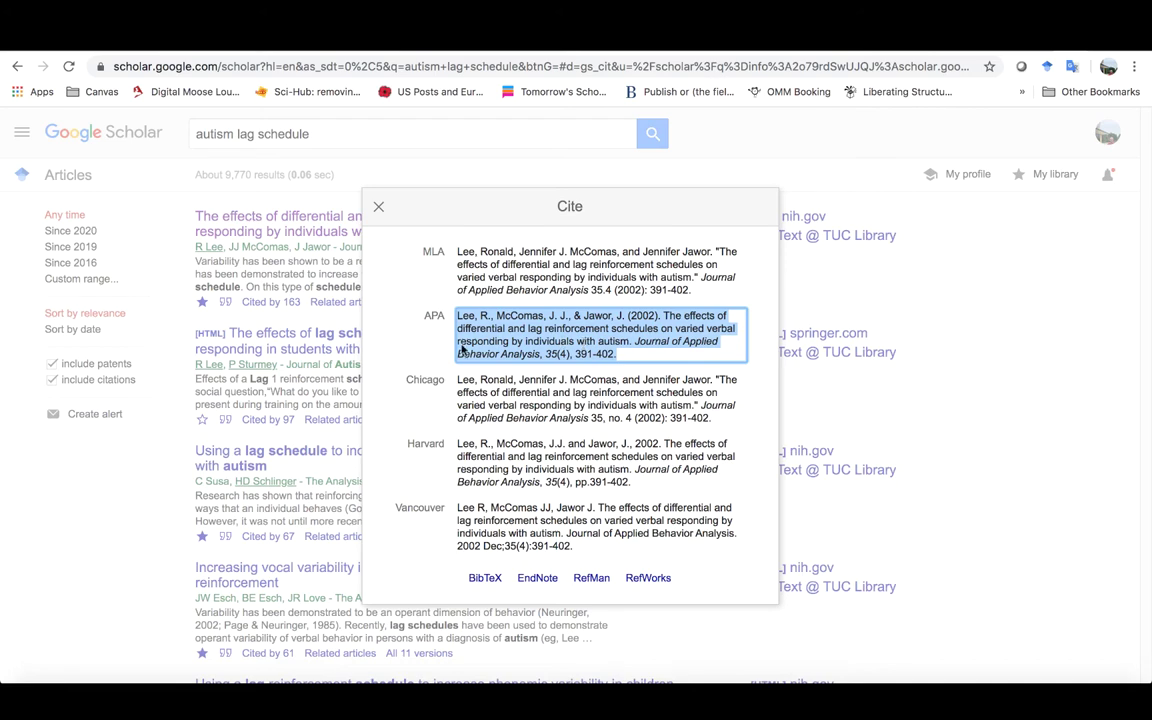
Close the citation formats and select the year 2006 in the second result
{"action": "left_click", "coordinate": [378, 206]}
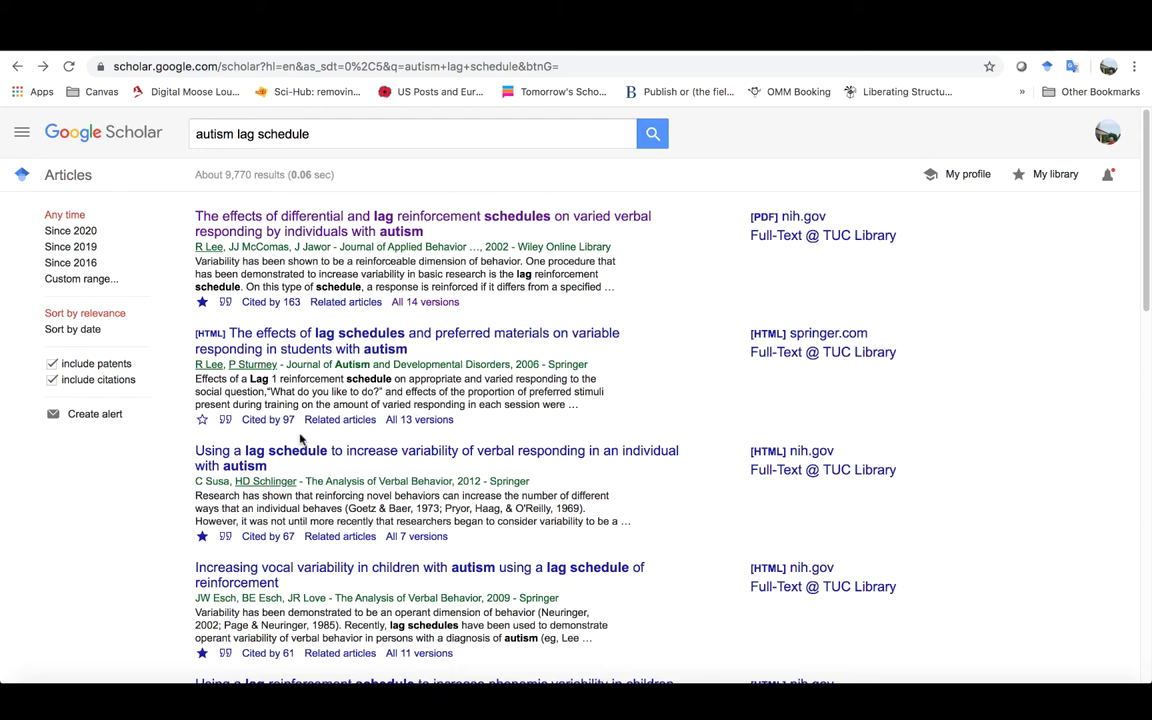
{"action": "double_click", "coordinate": [537, 364]}
List the 97 articles citing the 2006 lag schedules paper, scrolling through them and highlighting the count
{"action": "left_click", "coordinate": [268, 420]}
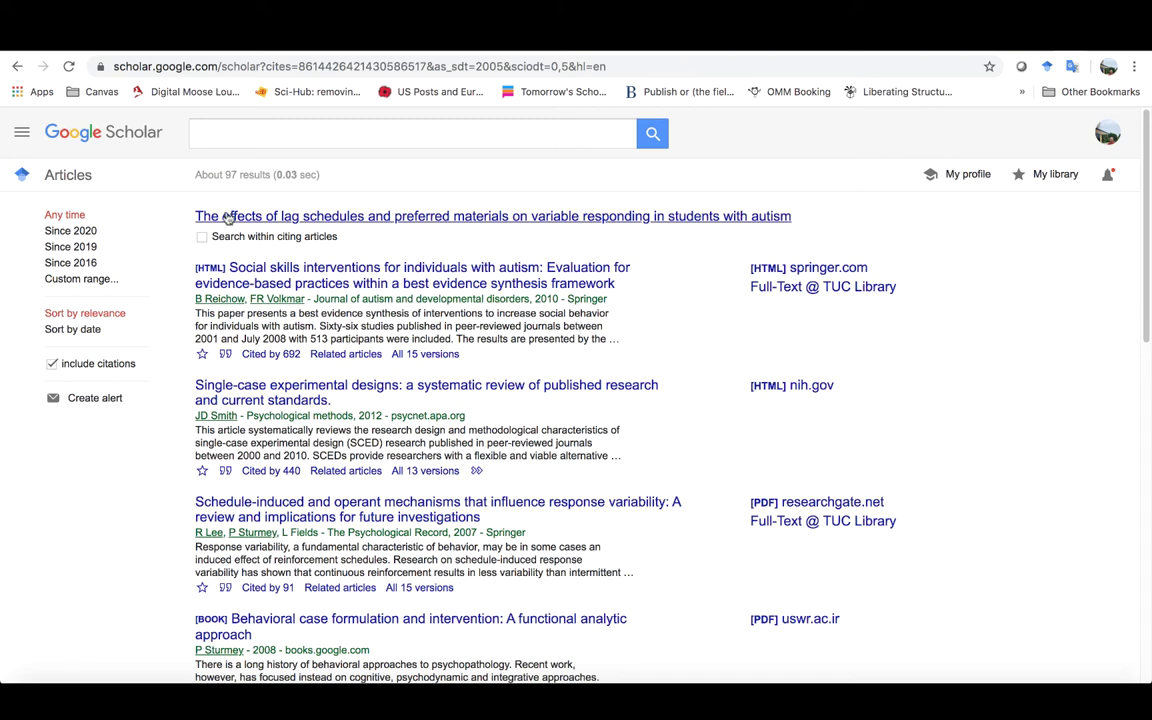
{"action": "left_click_drag", "start_coordinate": [195, 174], "coordinate": [267, 174]}
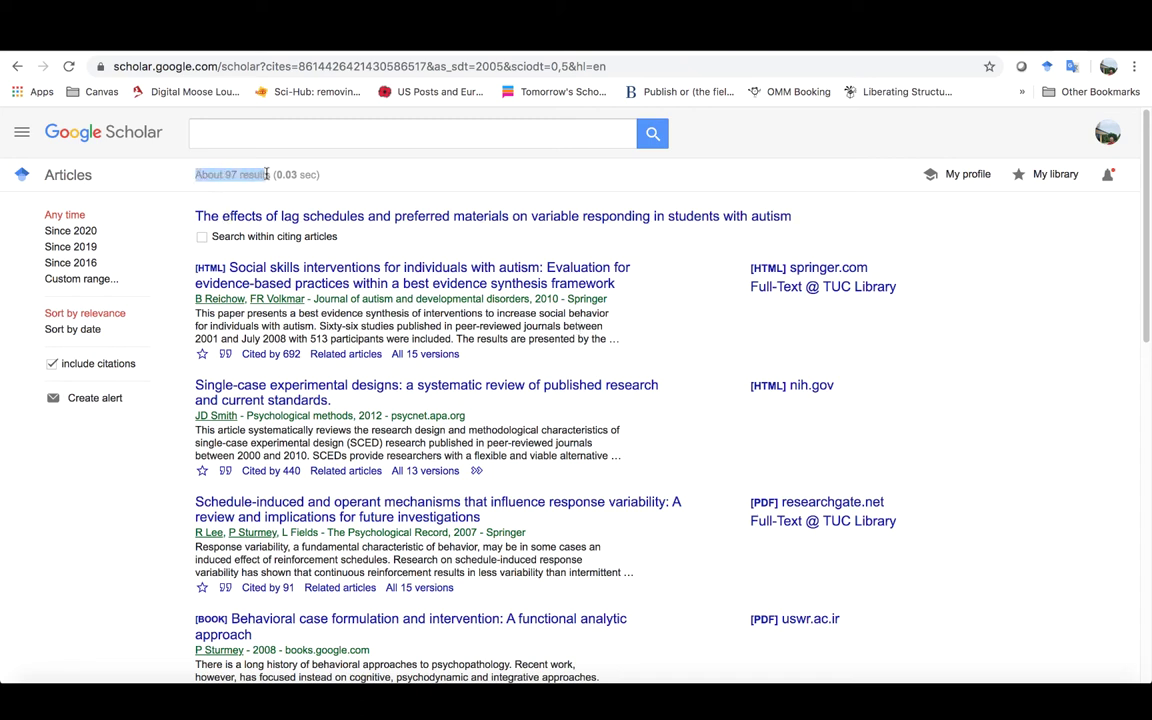
{"action": "left_click", "coordinate": [380, 314]}
{"action": "scroll", "coordinate": [490, 355], "scroll_direction": "down", "scroll_amount": 1}
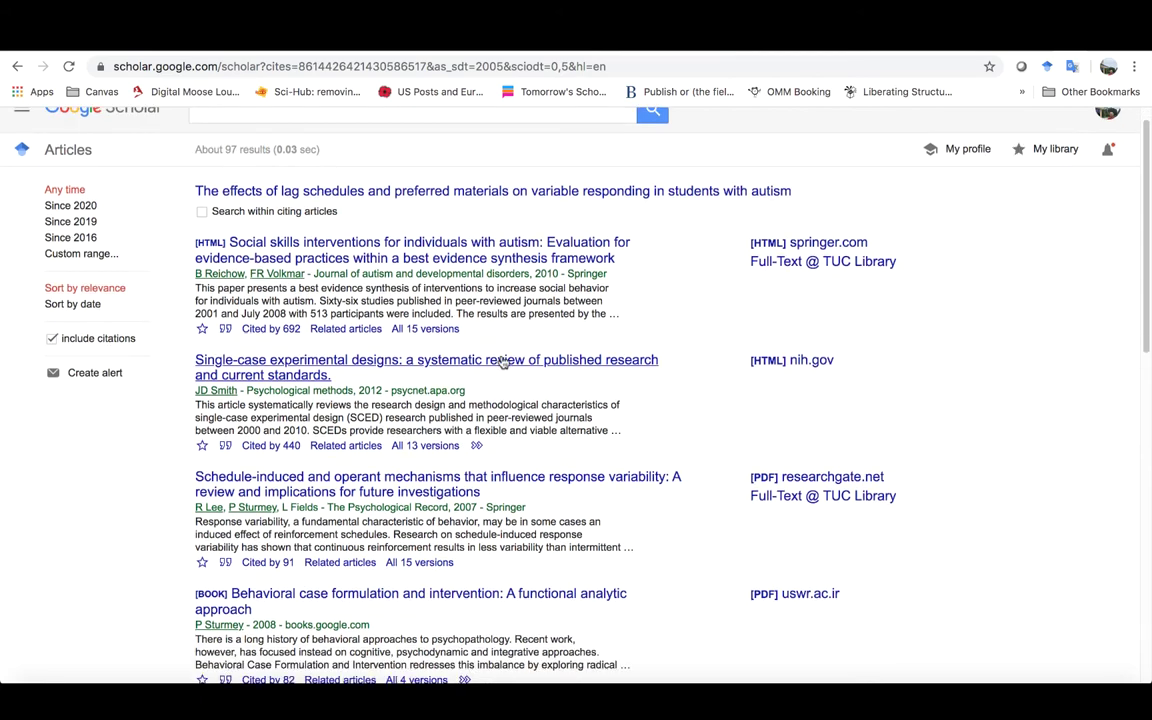
{"action": "scroll", "coordinate": [505, 365], "scroll_direction": "down", "scroll_amount": 3}
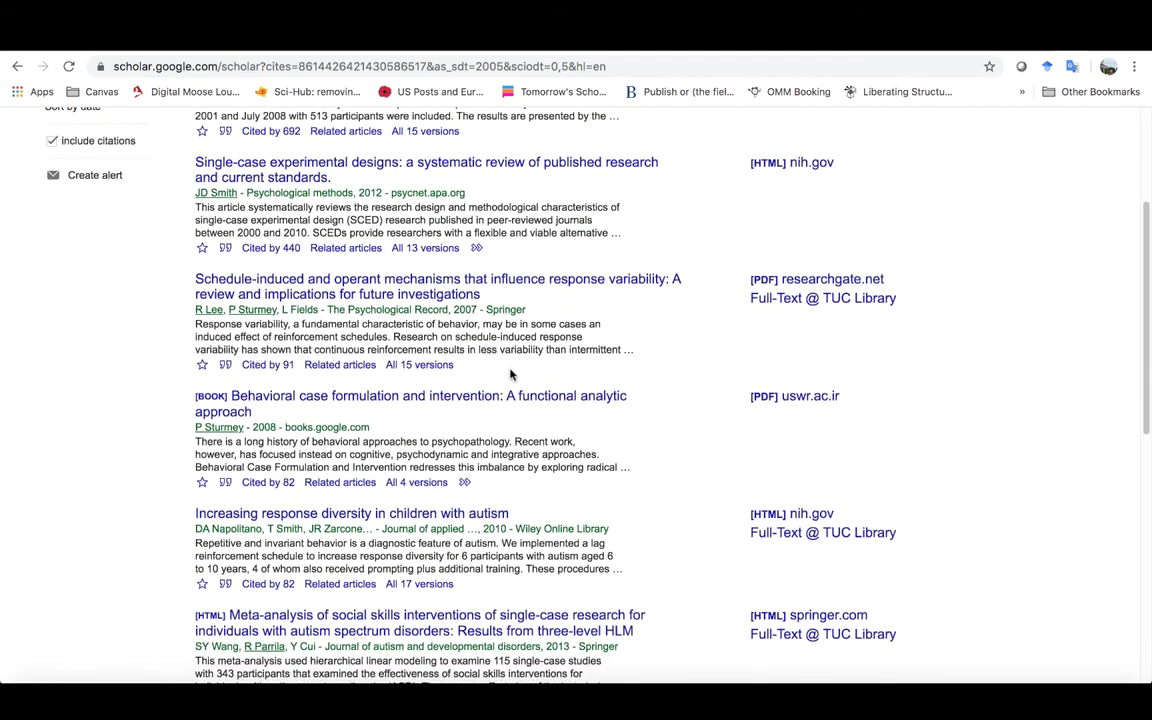
{"action": "scroll", "coordinate": [511, 375], "scroll_direction": "down", "scroll_amount": 1}
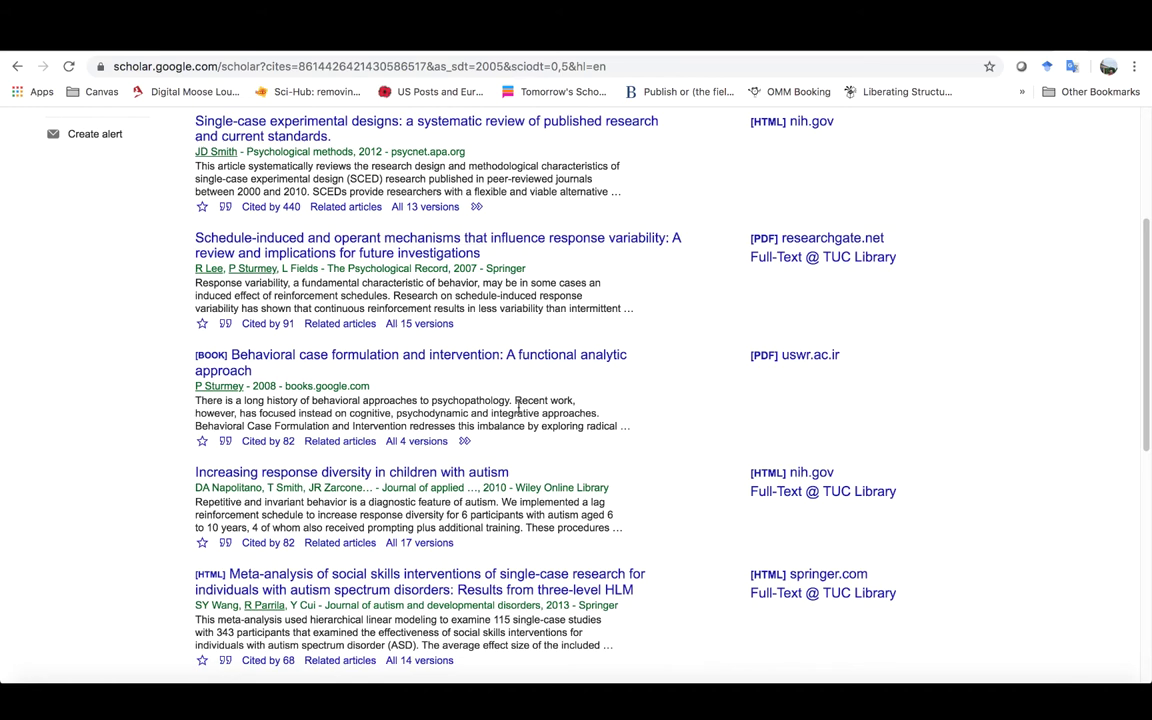
{"action": "scroll", "coordinate": [518, 408], "scroll_direction": "down", "scroll_amount": 4}
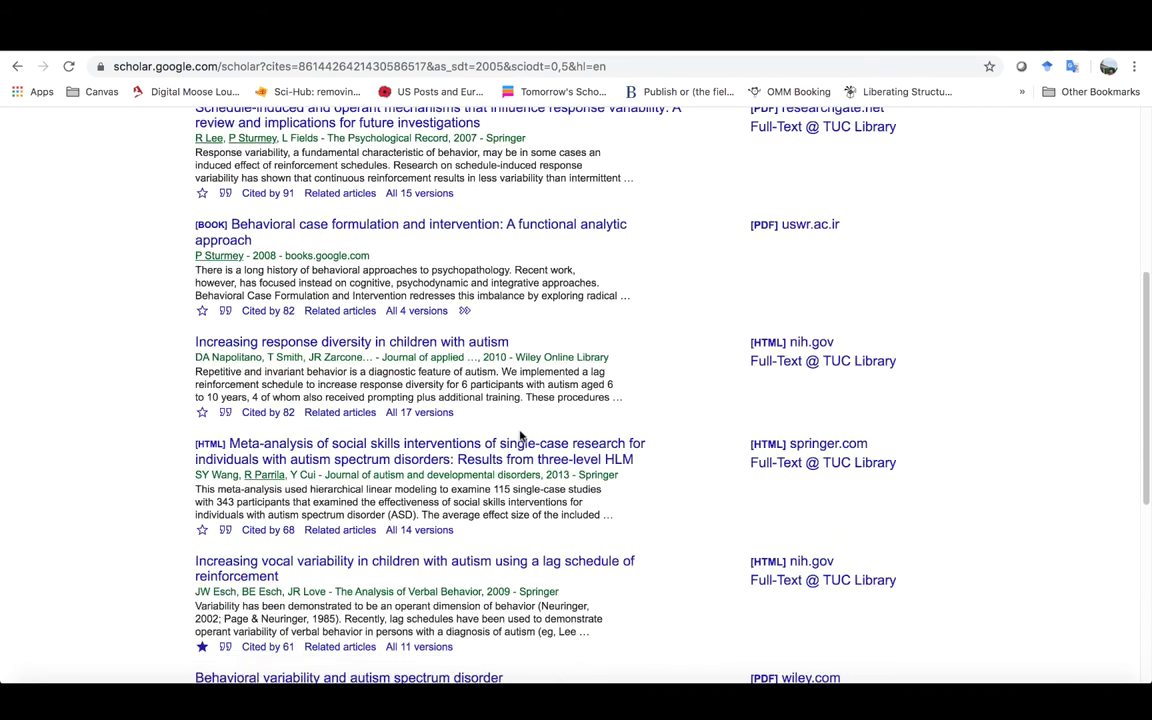
{"action": "scroll", "coordinate": [508, 459], "scroll_direction": "down", "scroll_amount": 4}
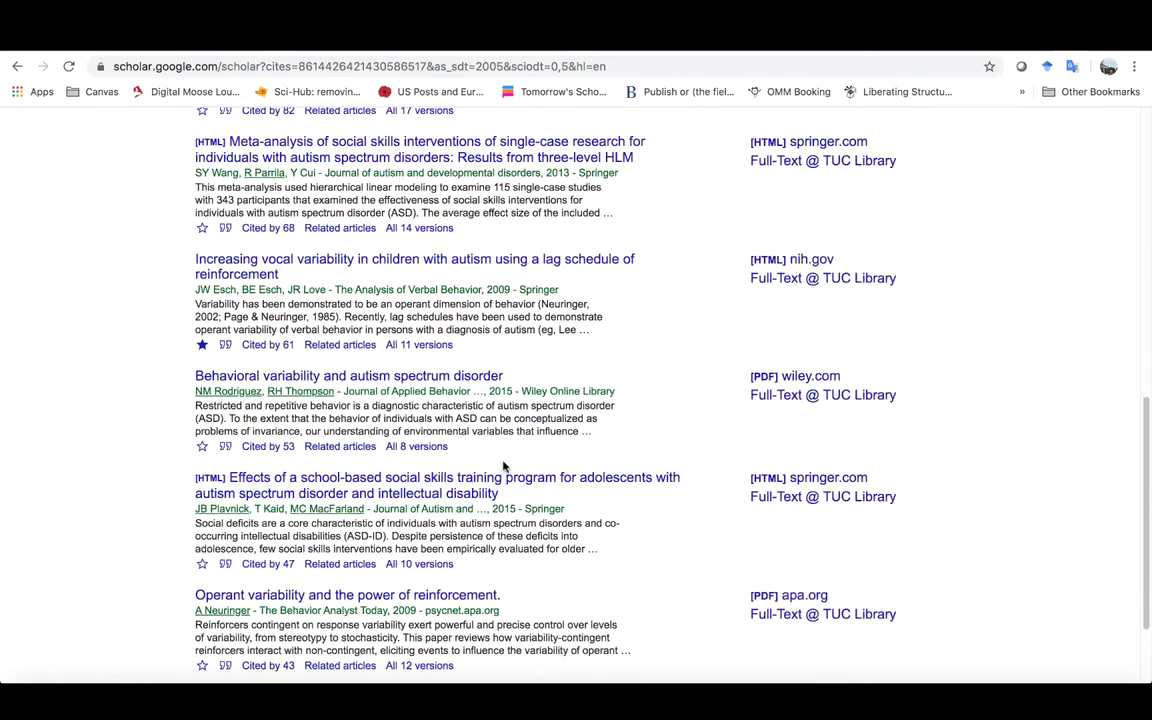
{"action": "scroll", "coordinate": [622, 427], "scroll_direction": "up", "scroll_amount": 10}
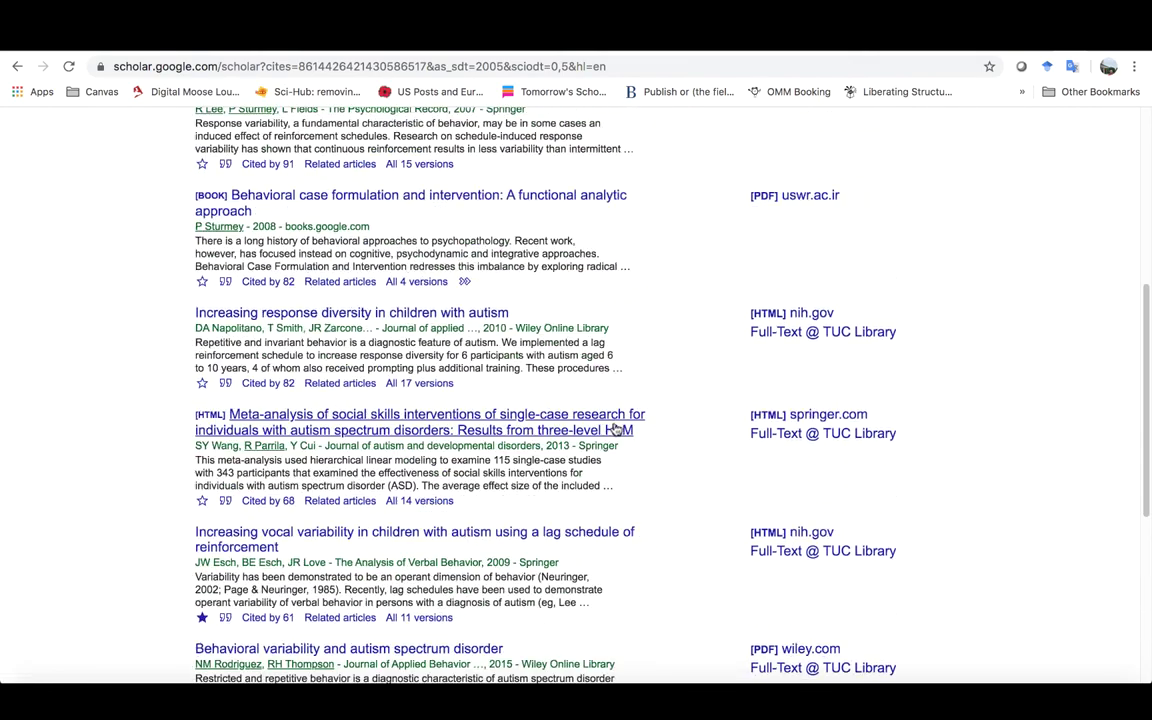
{"action": "scroll", "coordinate": [612, 428], "scroll_direction": "up", "scroll_amount": 2}
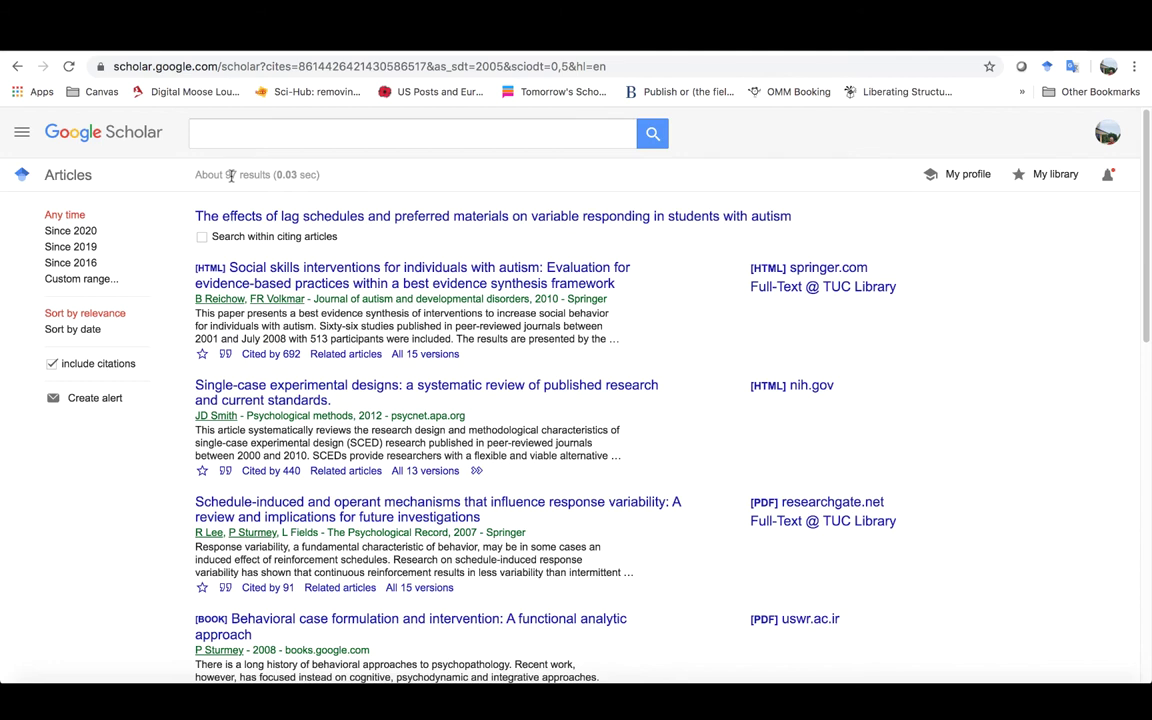
{"action": "left_click_drag", "start_coordinate": [201, 174], "coordinate": [270, 174]}
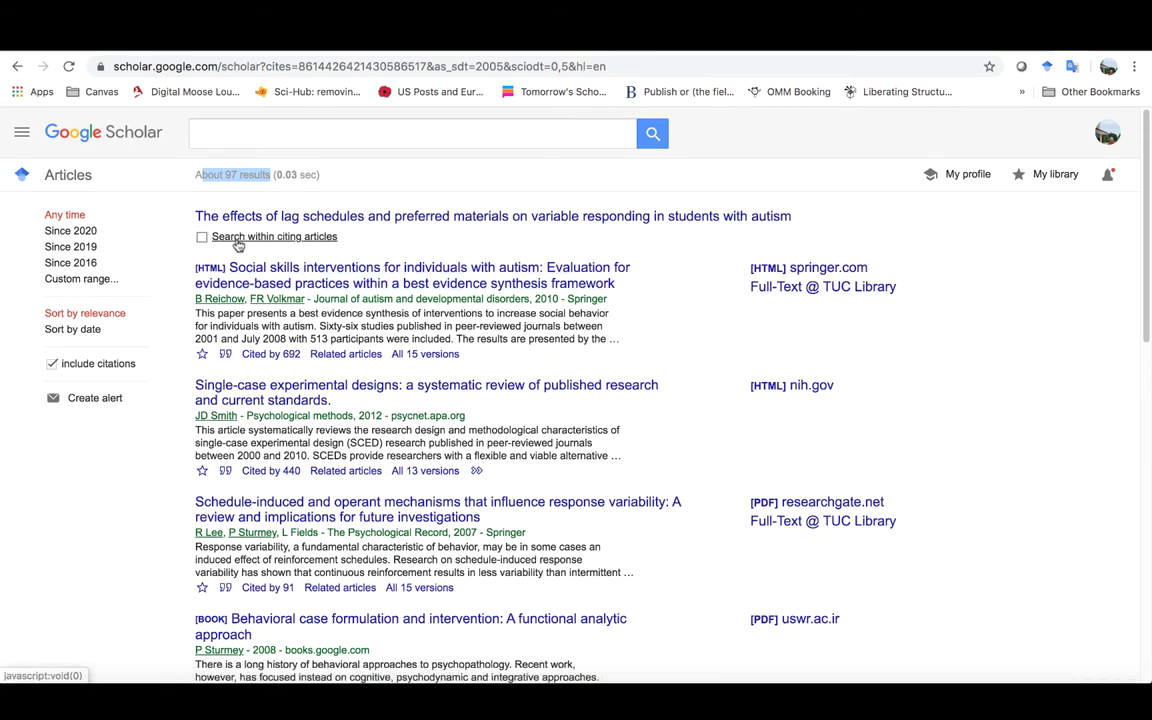
{"action": "left_click", "coordinate": [228, 176]}
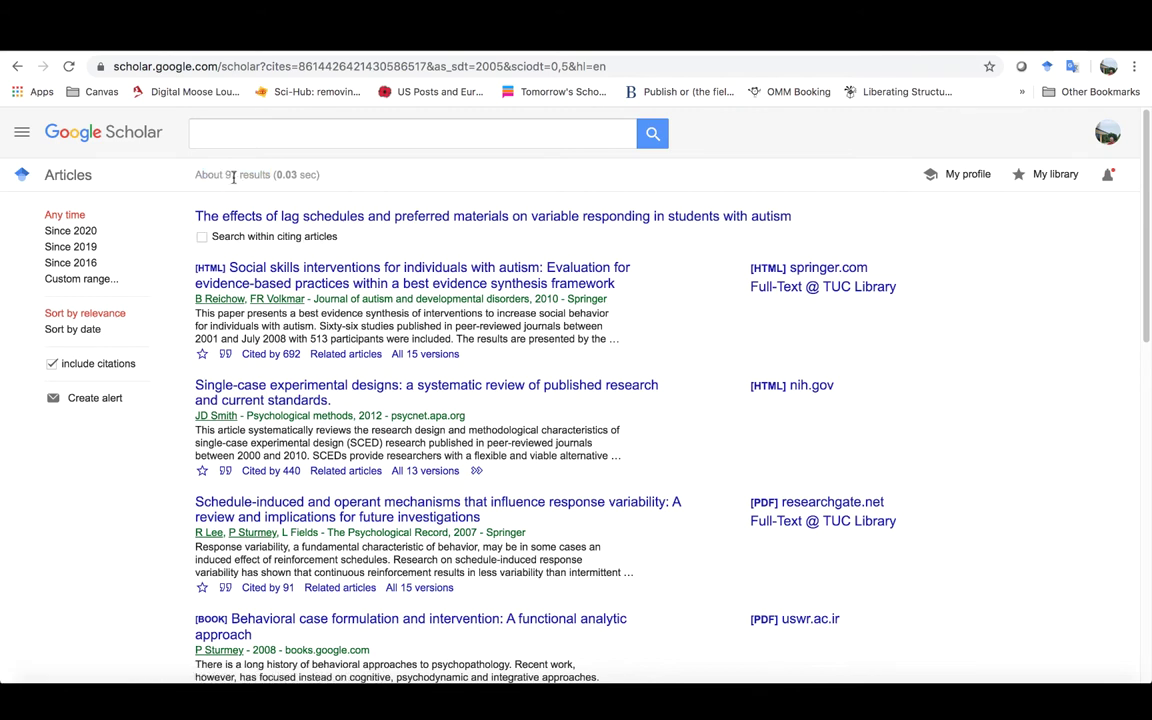
Search the citing articles for 'school' (about 67 results), then add 'primary' to the query
{"action": "left_click", "coordinate": [201, 237]}
{"action": "left_click", "coordinate": [206, 133]}
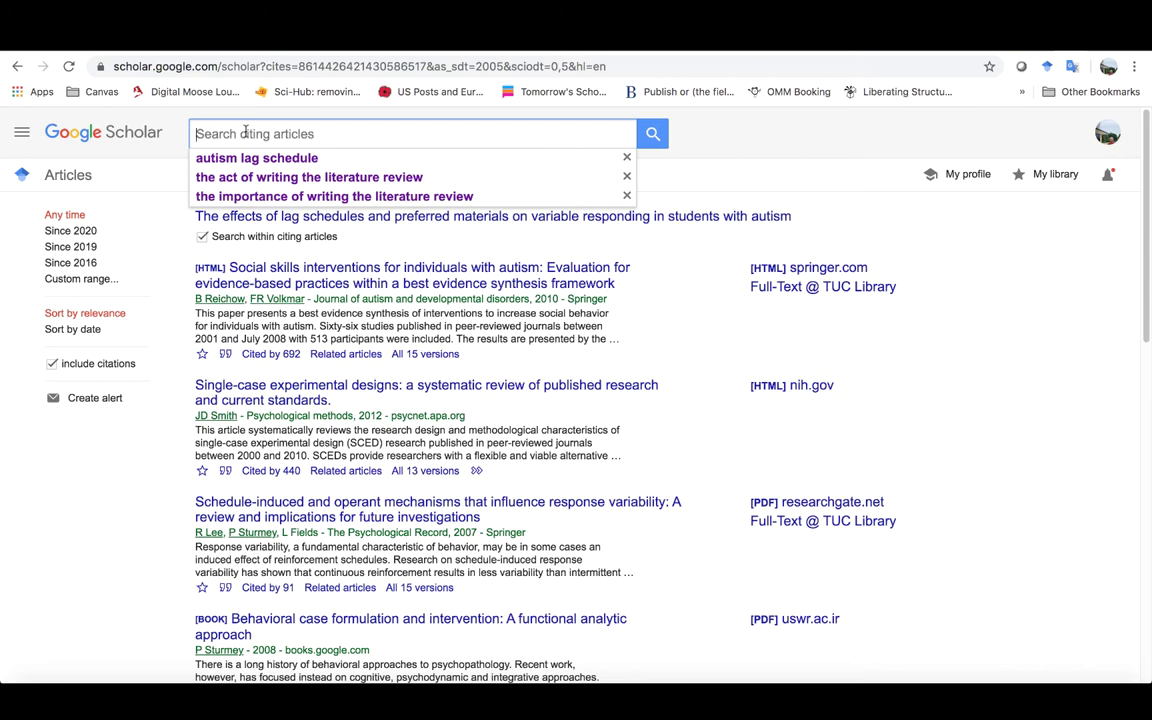
{"action": "type", "text": "K"}
{"action": "key", "text": "BackSpace"}
{"action": "type", "text": "school"}
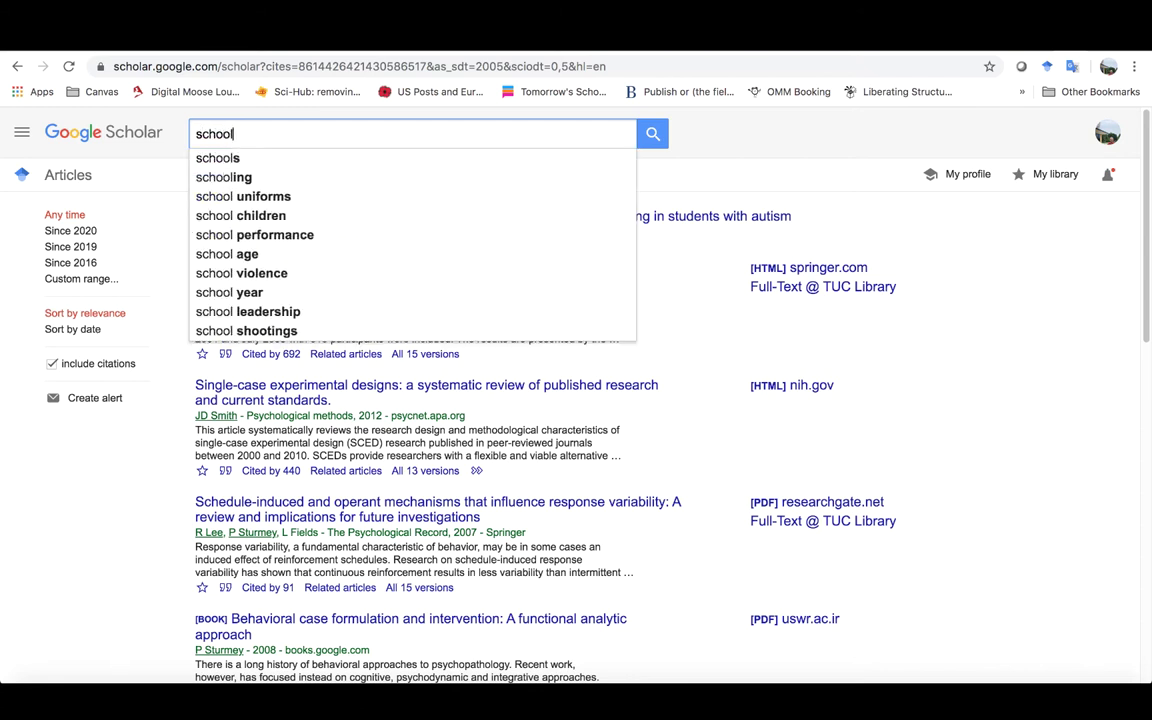
{"action": "left_click", "coordinate": [684, 172]}
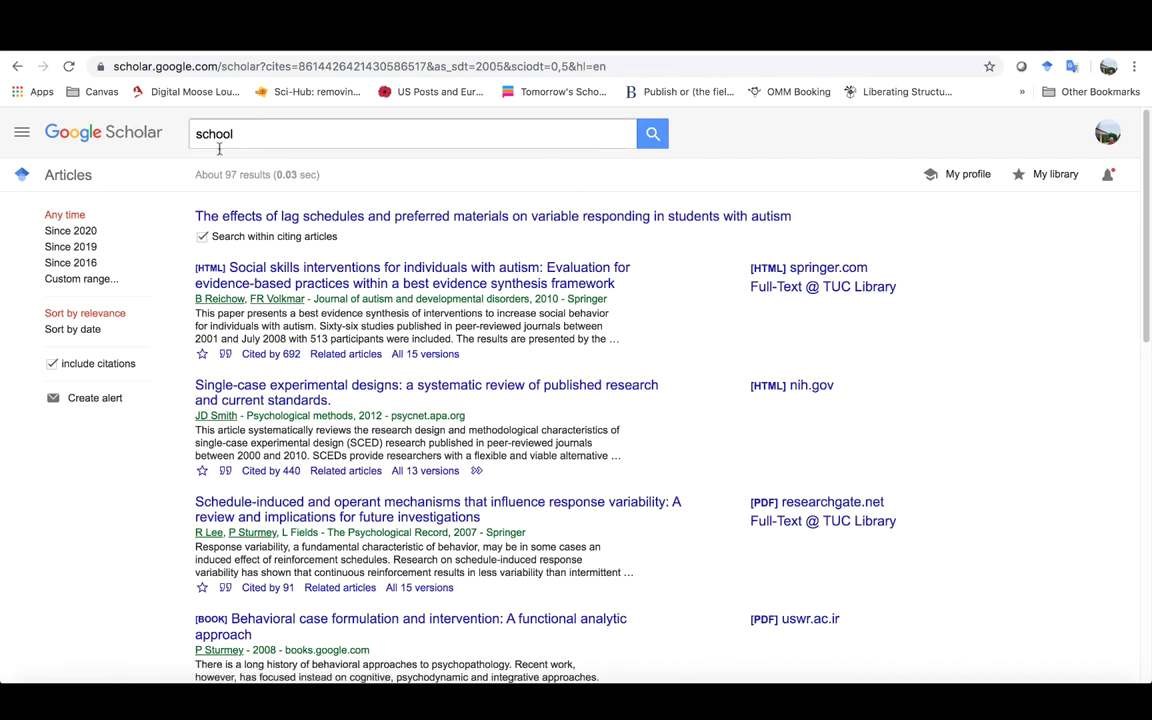
{"action": "left_click", "coordinate": [650, 135]}
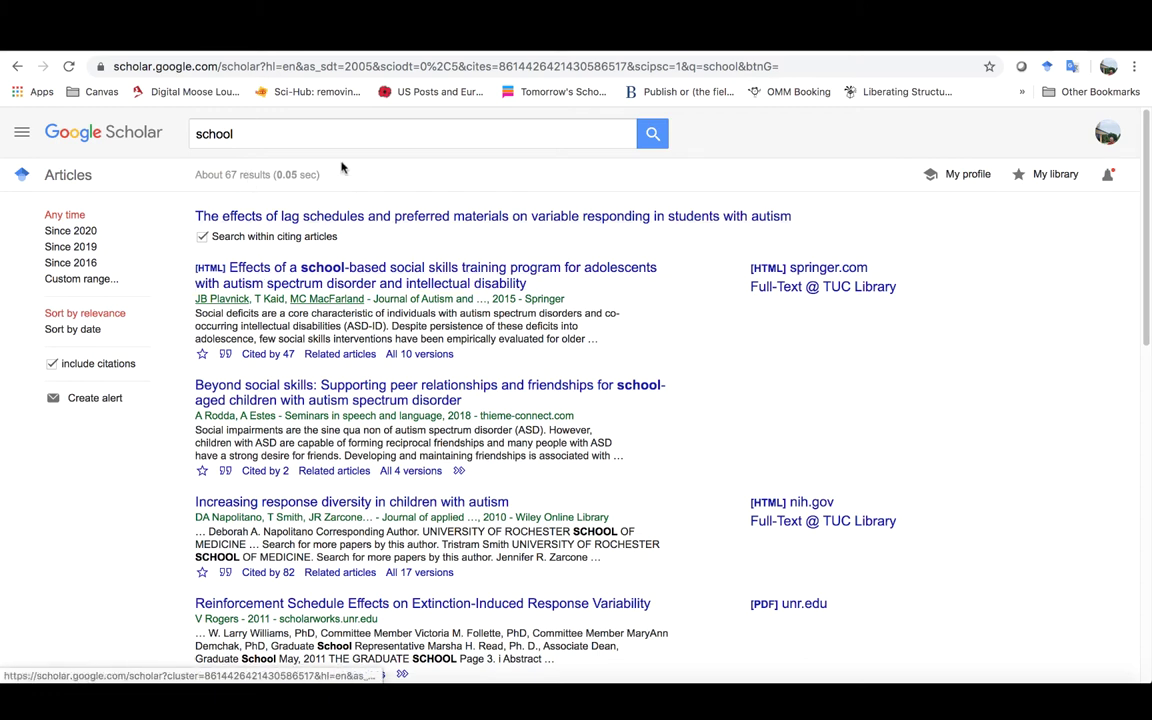
{"action": "left_click", "coordinate": [321, 135]}
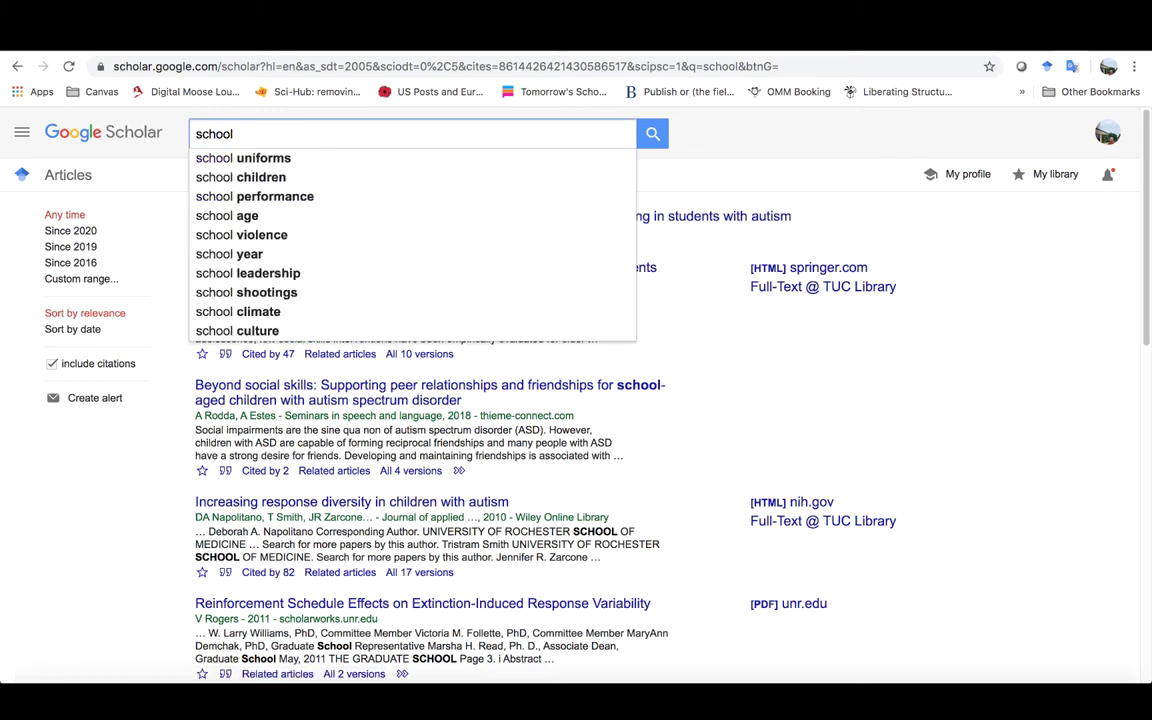
{"action": "type", "text": "primary"}
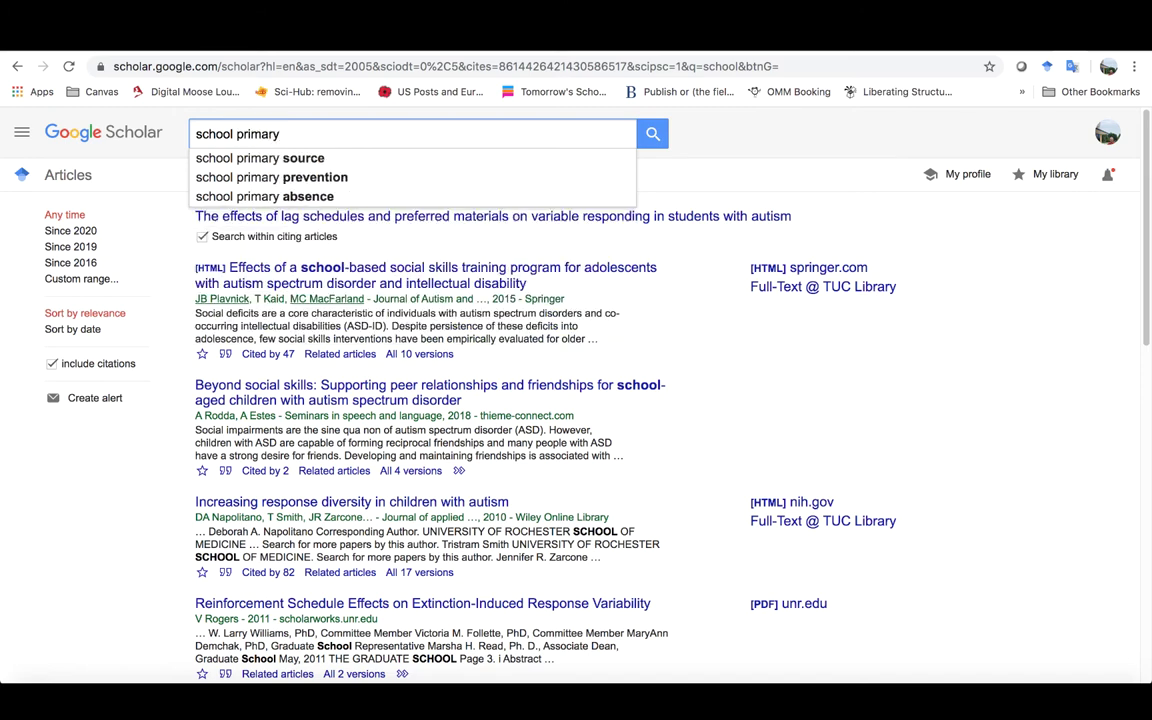
Run the 'school primary' citing-article search (about 46 results) and highlight snippets in the abstracts
{"action": "left_click", "coordinate": [681, 249]}
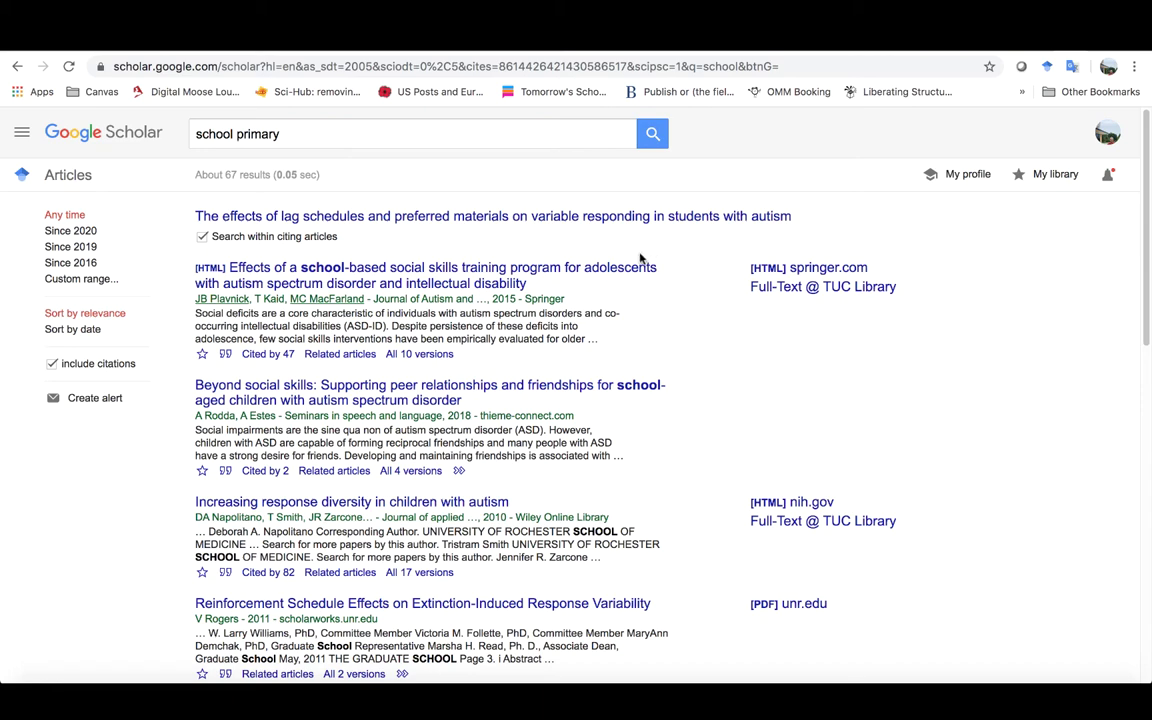
{"action": "left_click", "coordinate": [653, 134]}
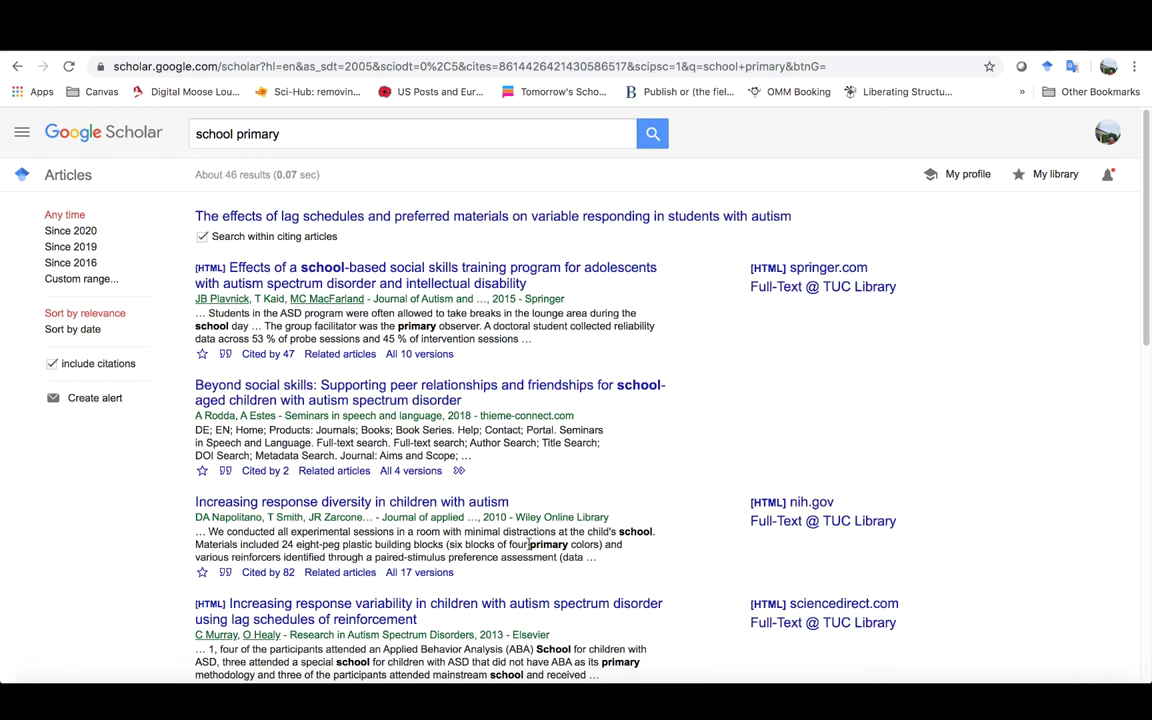
{"action": "left_click_drag", "start_coordinate": [531, 544], "coordinate": [600, 544]}
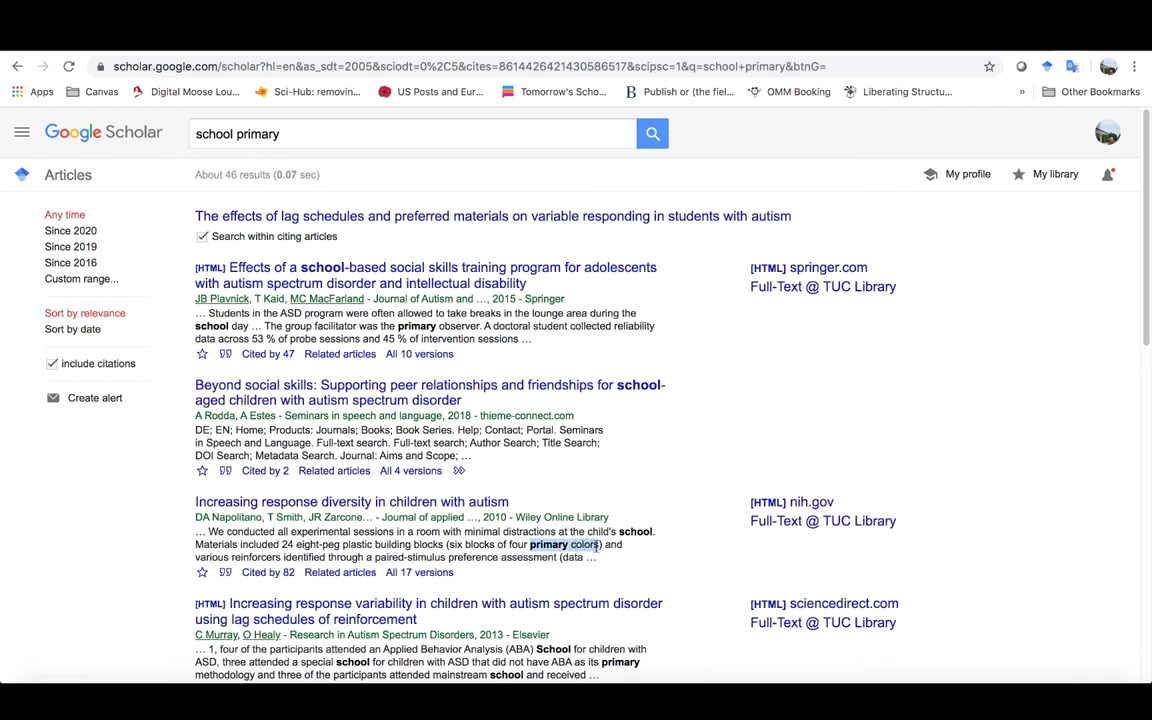
{"action": "scroll", "coordinate": [645, 595], "scroll_direction": "down", "scroll_amount": 1}
{"action": "left_click", "coordinate": [596, 646]}
{"action": "left_click_drag", "start_coordinate": [602, 643], "coordinate": [257, 656]}
{"action": "left_click", "coordinate": [476, 645]}
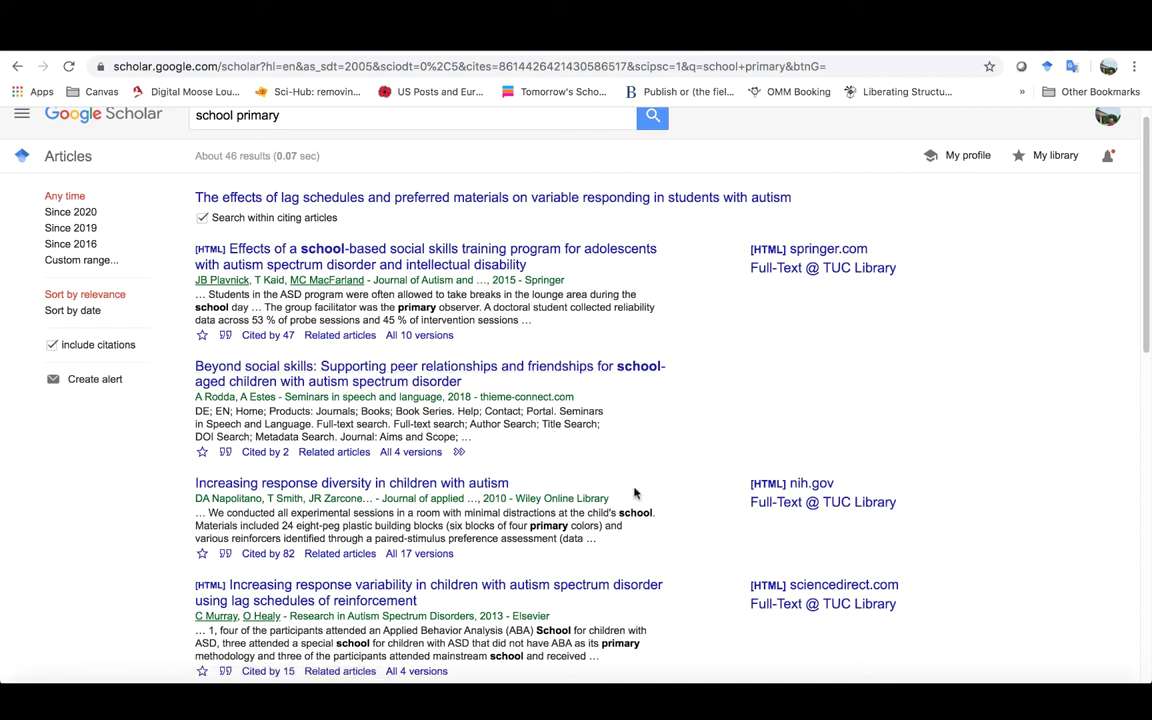
{"action": "scroll", "coordinate": [500, 480], "scroll_direction": "up", "scroll_amount": 1}
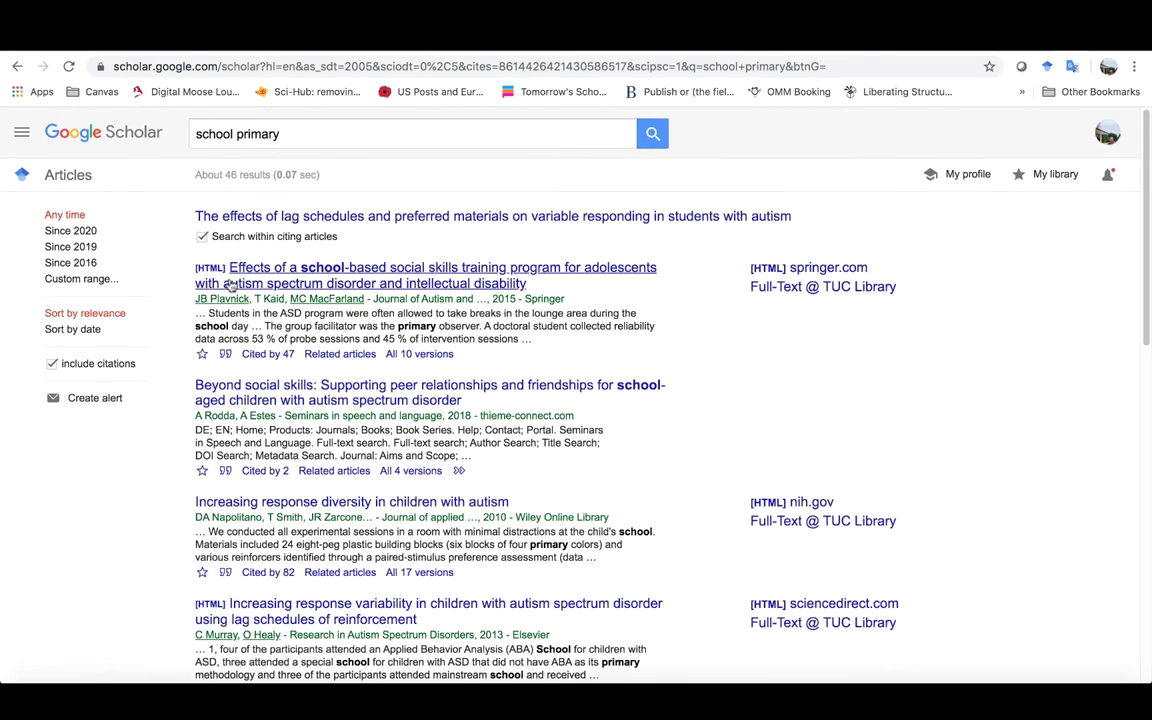
Go back three pages to the 'autism lag schedule' results, about 9,770 articles
{"action": "left_click", "coordinate": [17, 67]}
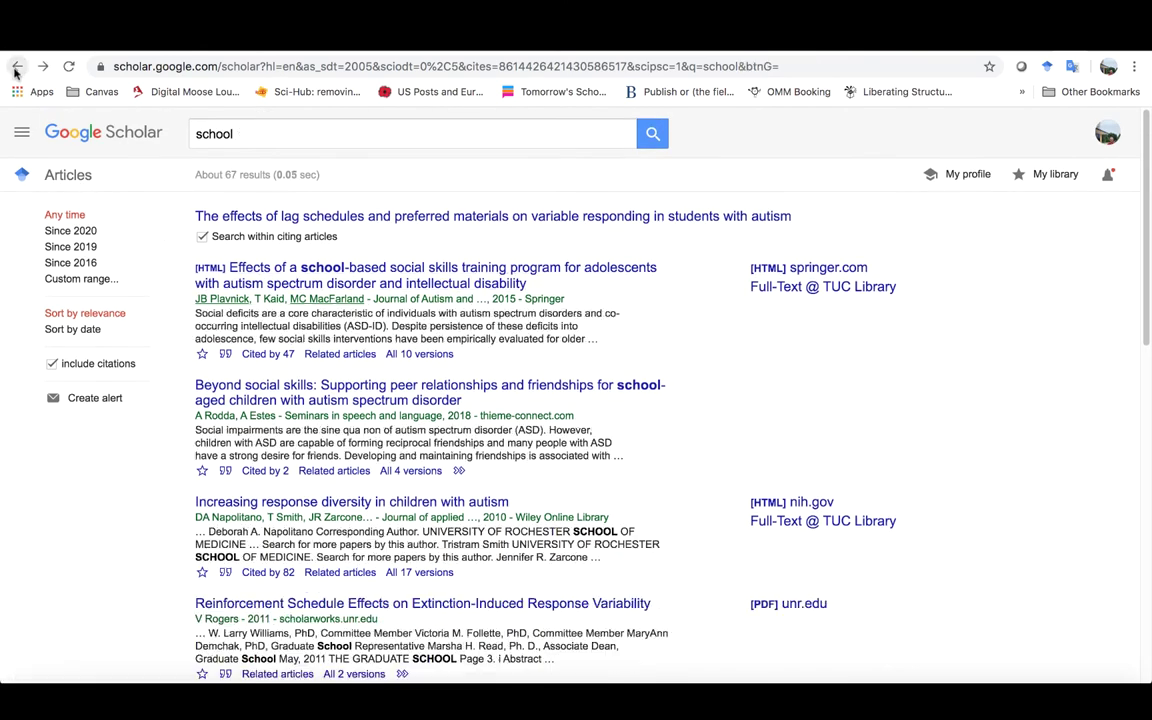
{"action": "left_click", "coordinate": [16, 67]}
{"action": "left_click", "coordinate": [16, 67]}
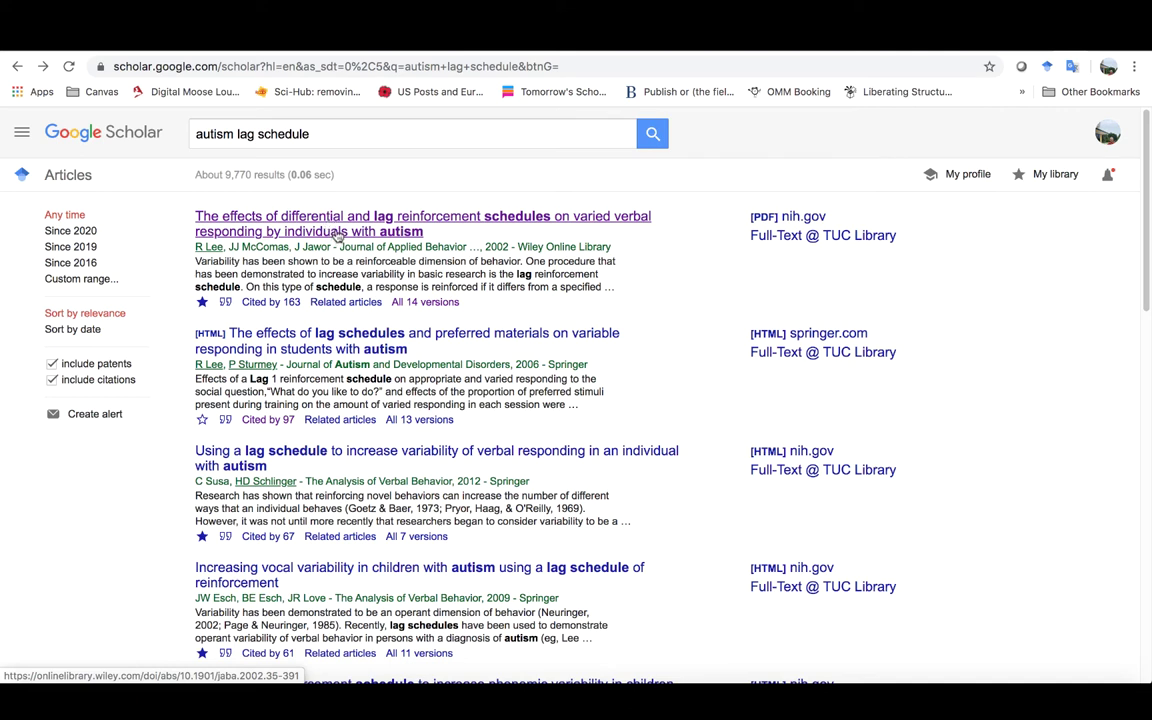
List the about 101 articles related to the 2002 lag reinforcement paper and scroll through them
{"action": "left_click", "coordinate": [336, 305]}
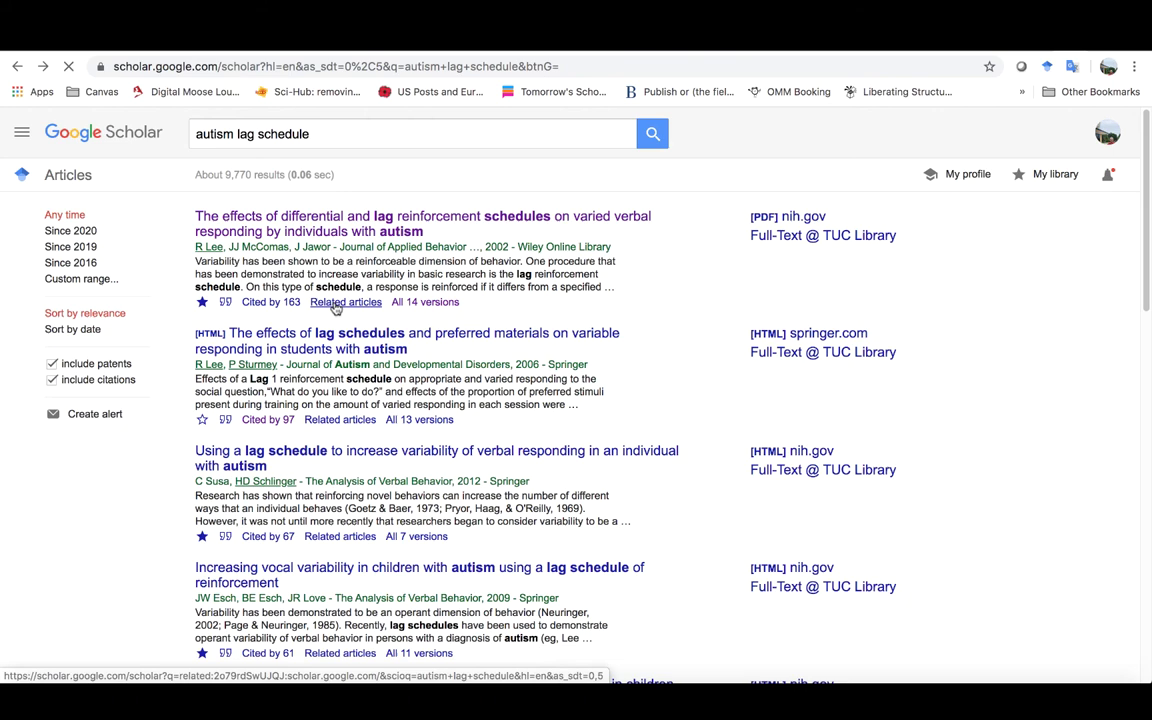
{"action": "double_click", "coordinate": [234, 176]}
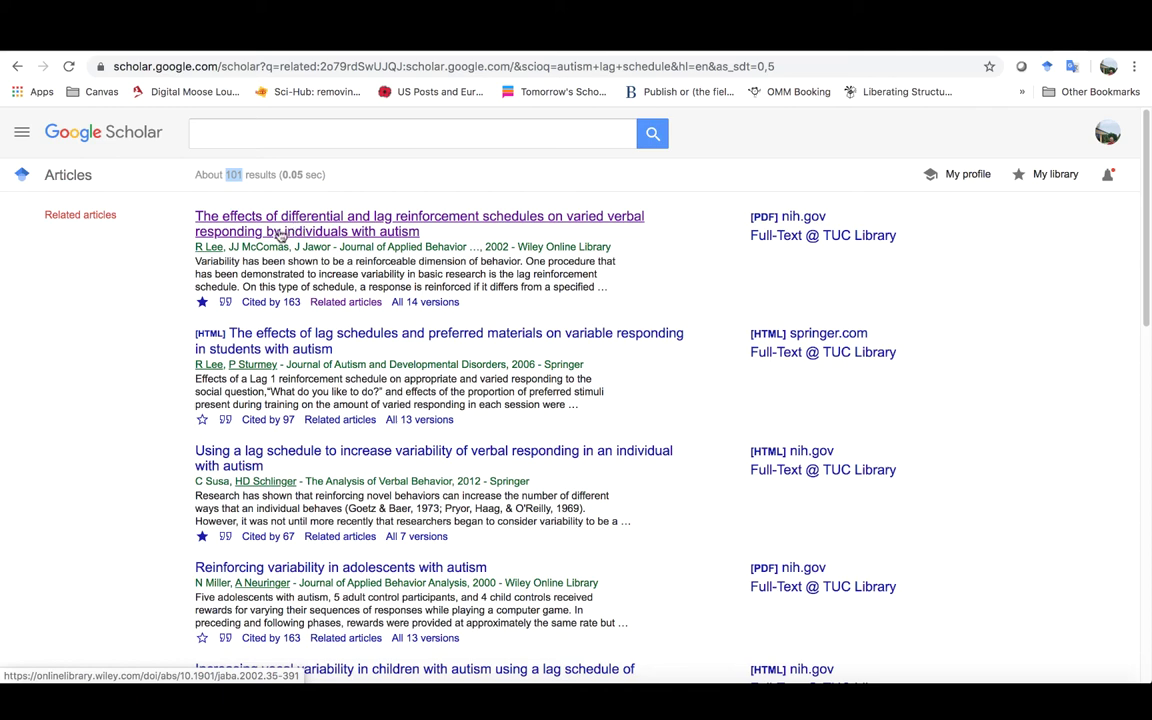
{"action": "scroll", "coordinate": [165, 320], "scroll_direction": "down", "scroll_amount": 1}
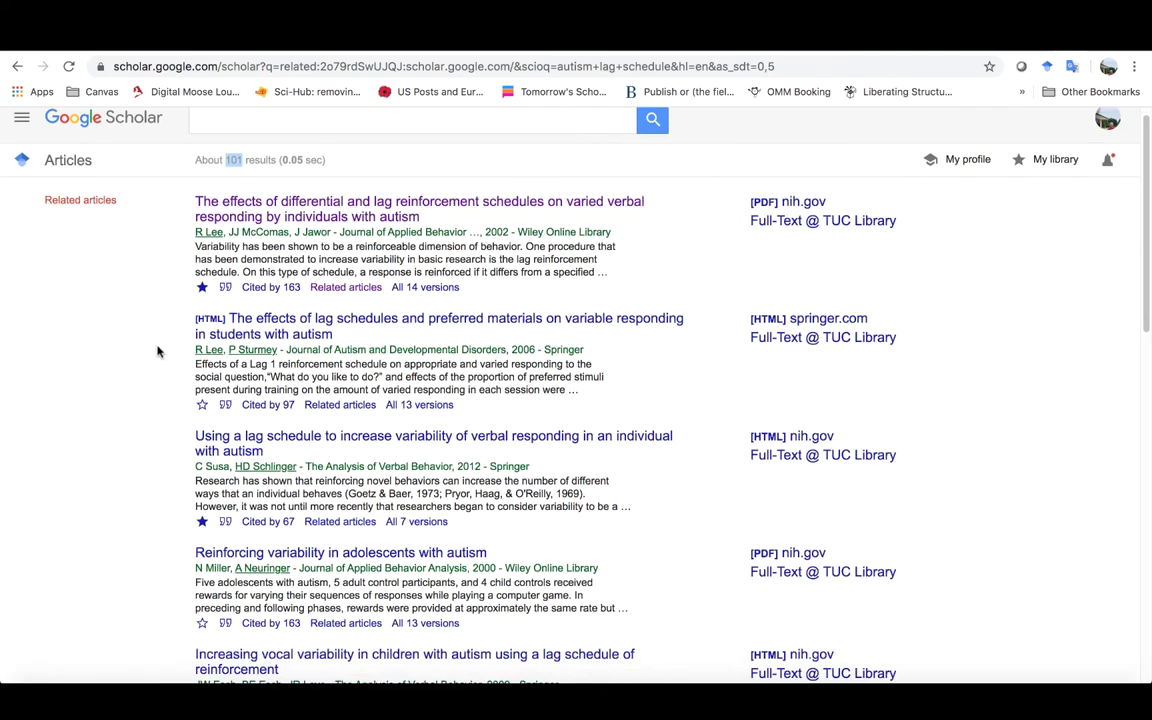
{"action": "scroll", "coordinate": [170, 390], "scroll_direction": "down", "scroll_amount": 2}
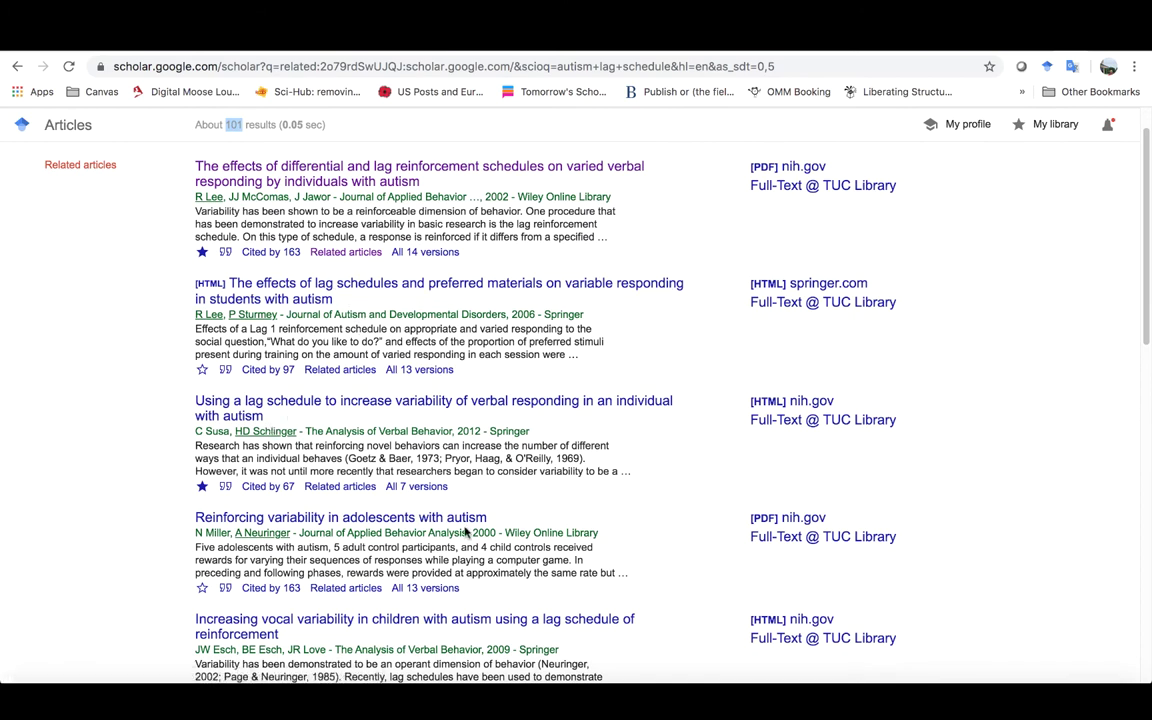
{"action": "scroll", "coordinate": [445, 553], "scroll_direction": "down", "scroll_amount": 1}
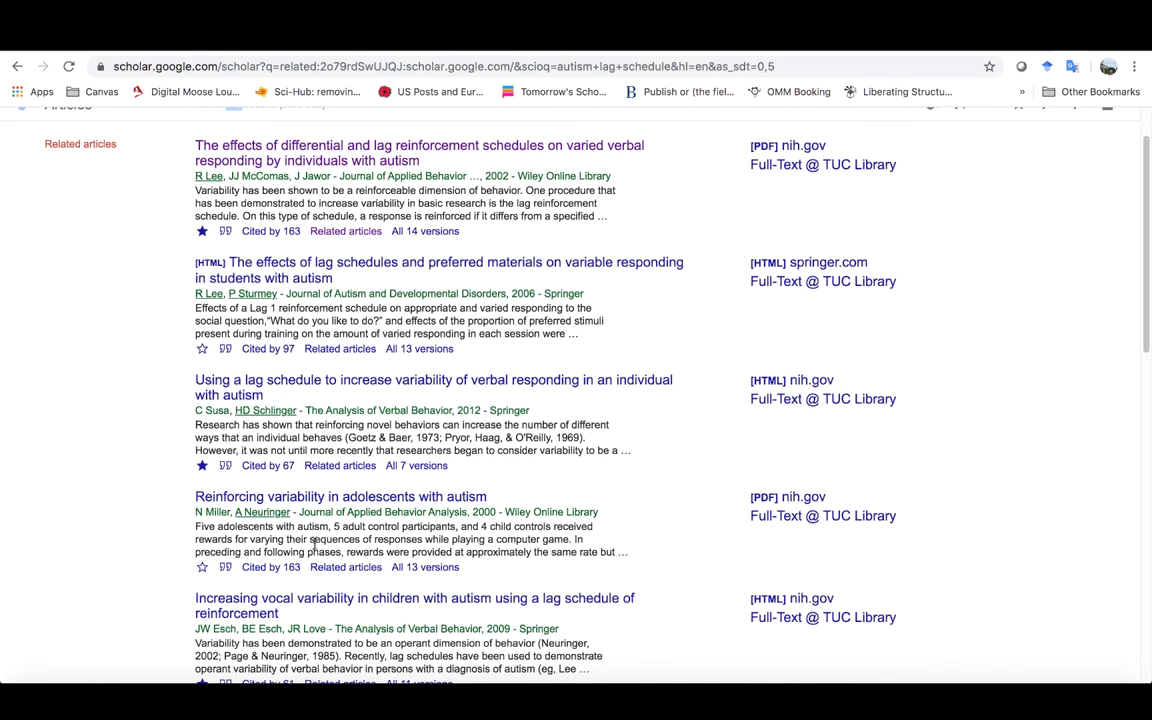
{"action": "scroll", "coordinate": [434, 526], "scroll_direction": "down", "scroll_amount": 1}
{"action": "scroll", "coordinate": [480, 550], "scroll_direction": "down", "scroll_amount": 1}
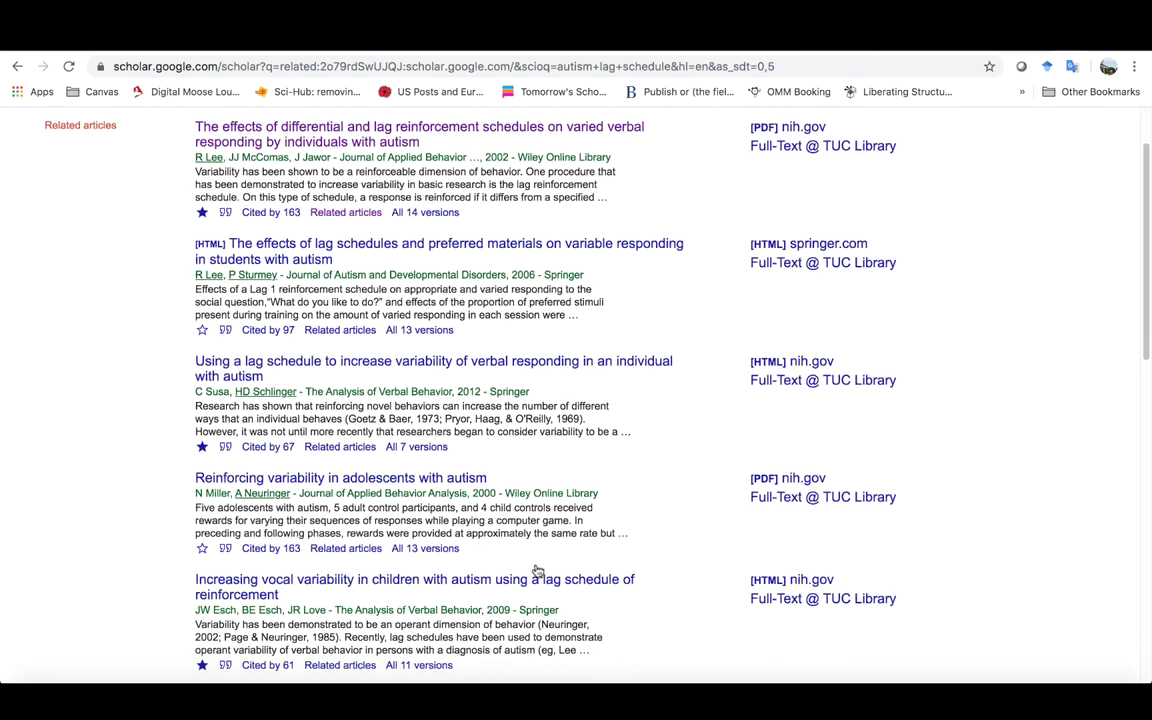
{"action": "scroll", "coordinate": [606, 586], "scroll_direction": "down", "scroll_amount": 1}
{"action": "scroll", "coordinate": [606, 584], "scroll_direction": "down", "scroll_amount": 2}
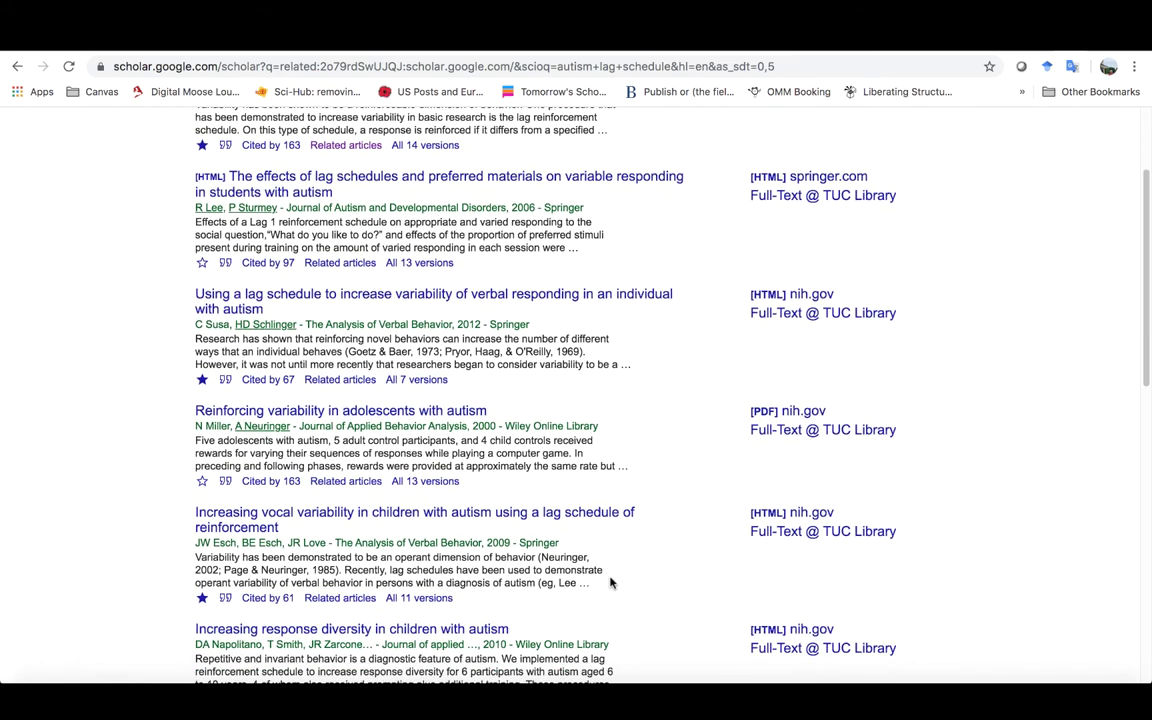
{"action": "scroll", "coordinate": [430, 320], "scroll_direction": "up", "scroll_amount": 4}
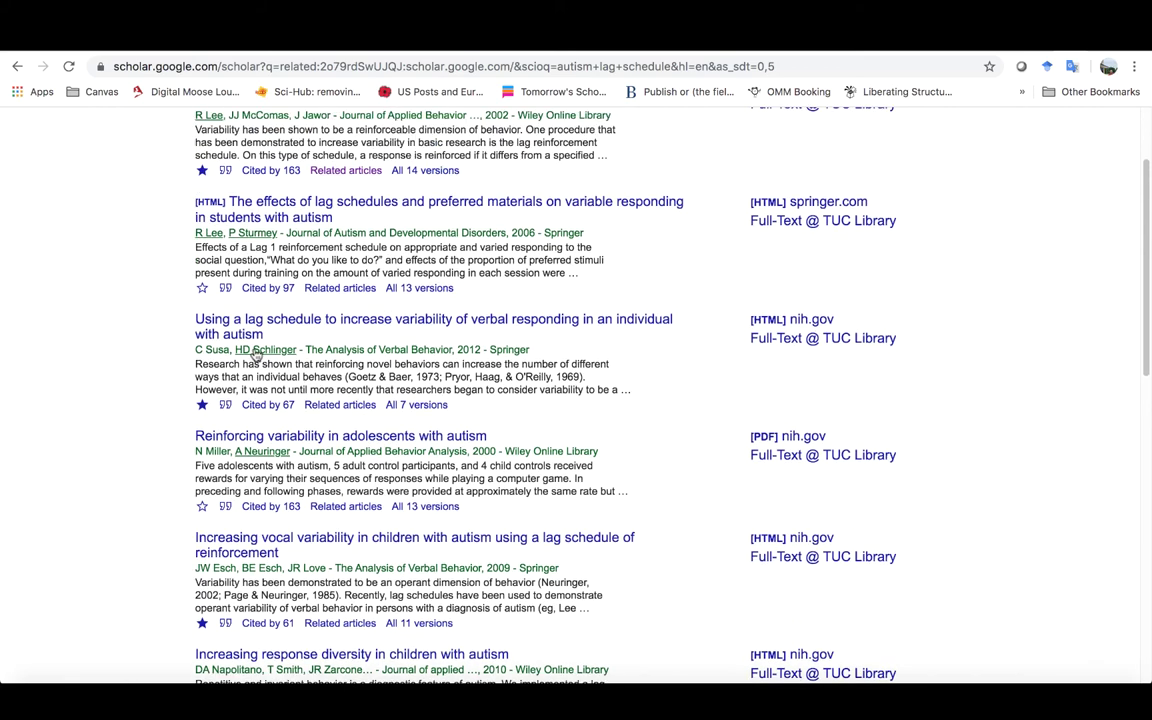
Return to the 'autism lag schedule' results and scroll down to the 2014 Lag-1 and 2016 intraverbal studies
{"action": "left_click", "coordinate": [17, 66]}
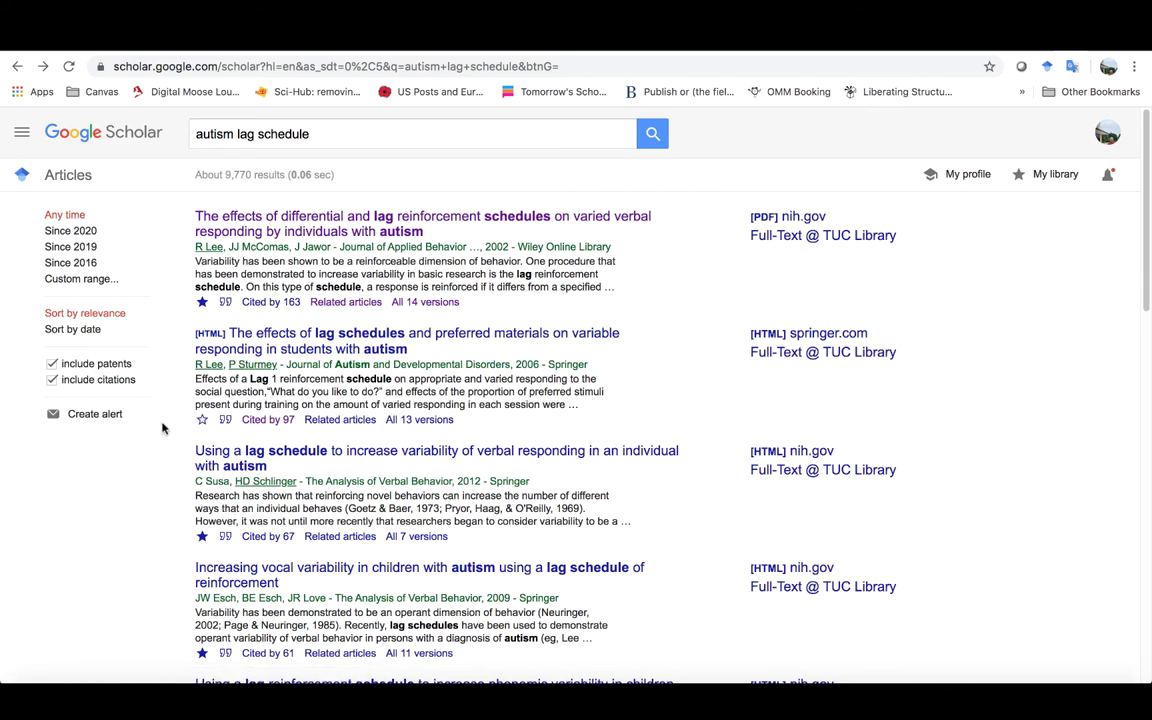
{"action": "scroll", "coordinate": [160, 500], "scroll_direction": "down", "scroll_amount": 1}
{"action": "scroll", "coordinate": [160, 497], "scroll_direction": "up", "scroll_amount": 1}
{"action": "scroll", "coordinate": [160, 500], "scroll_direction": "down", "scroll_amount": 3}
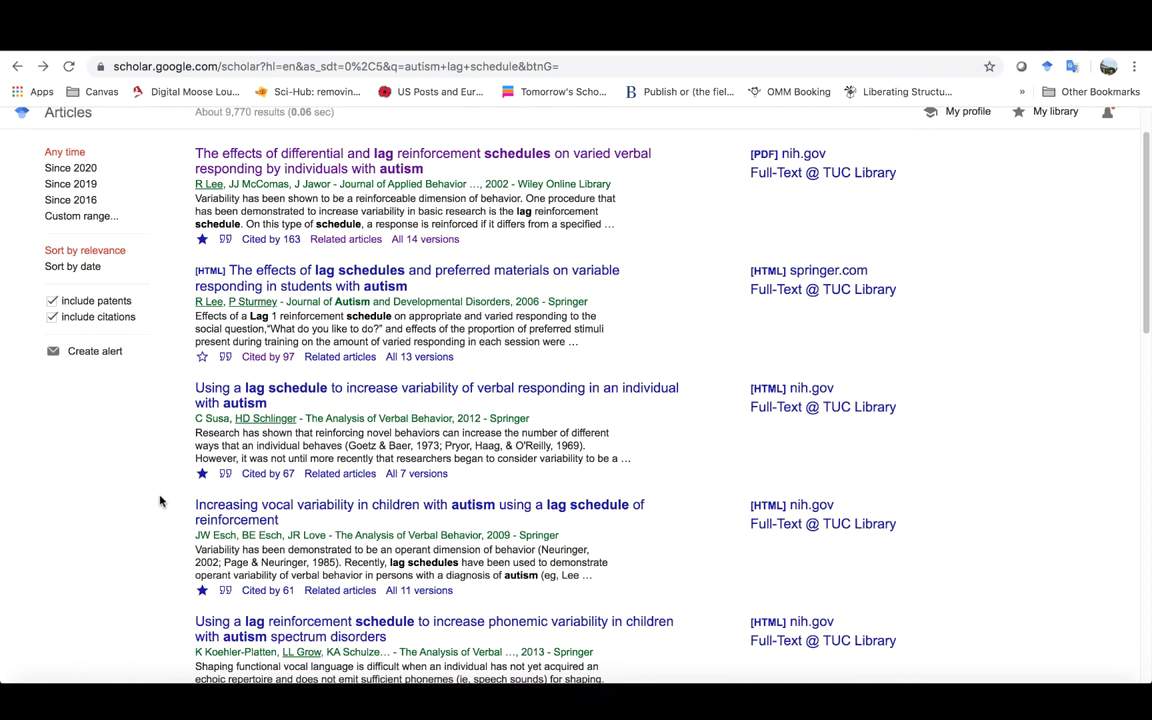
{"action": "scroll", "coordinate": [160, 501], "scroll_direction": "down", "scroll_amount": 6}
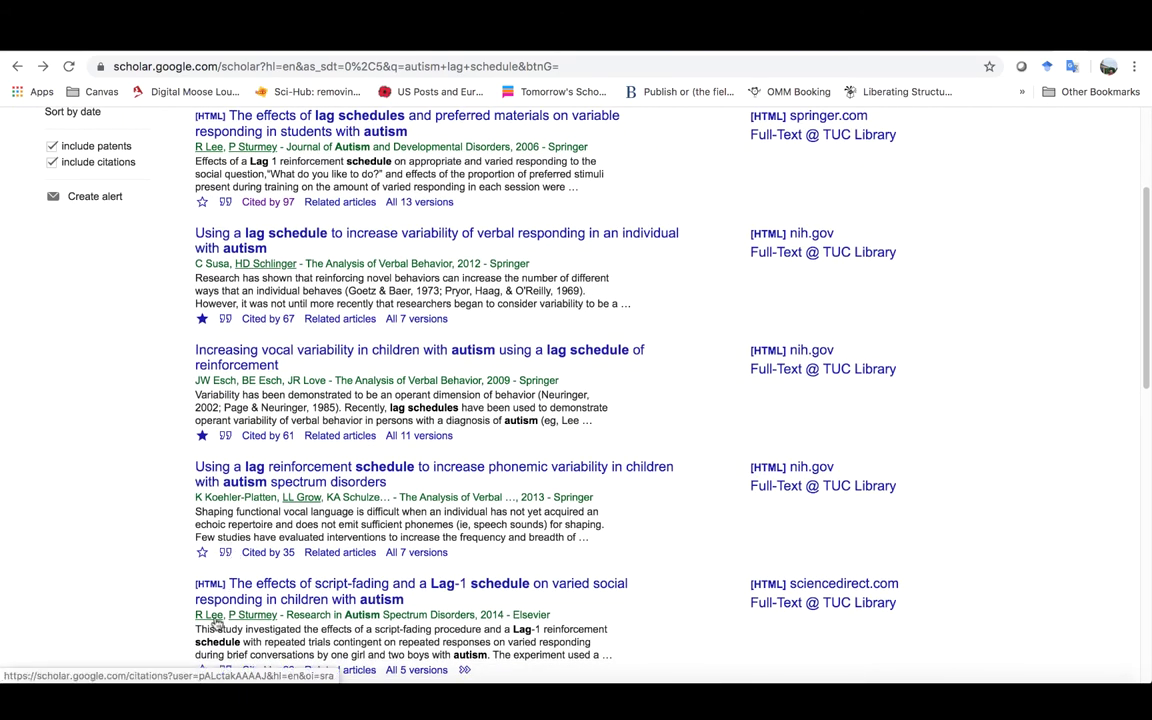
{"action": "scroll", "coordinate": [145, 606], "scroll_direction": "down", "scroll_amount": 2}
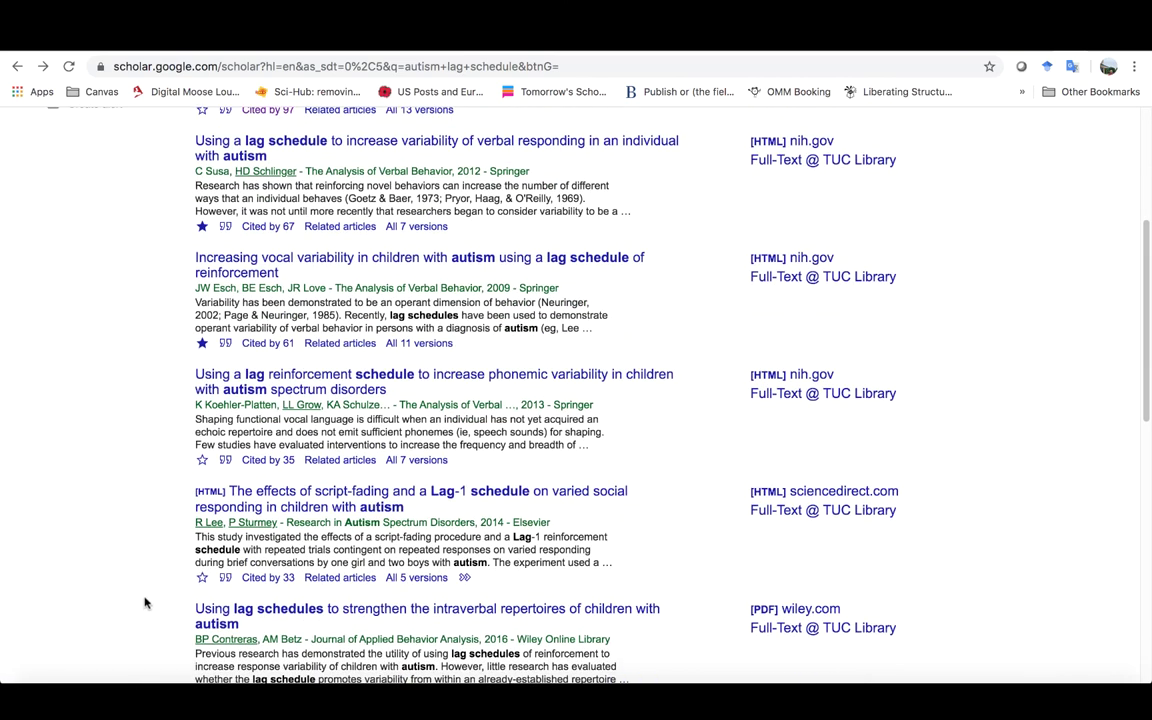
{"action": "scroll", "coordinate": [145, 602], "scroll_direction": "down", "scroll_amount": 2}
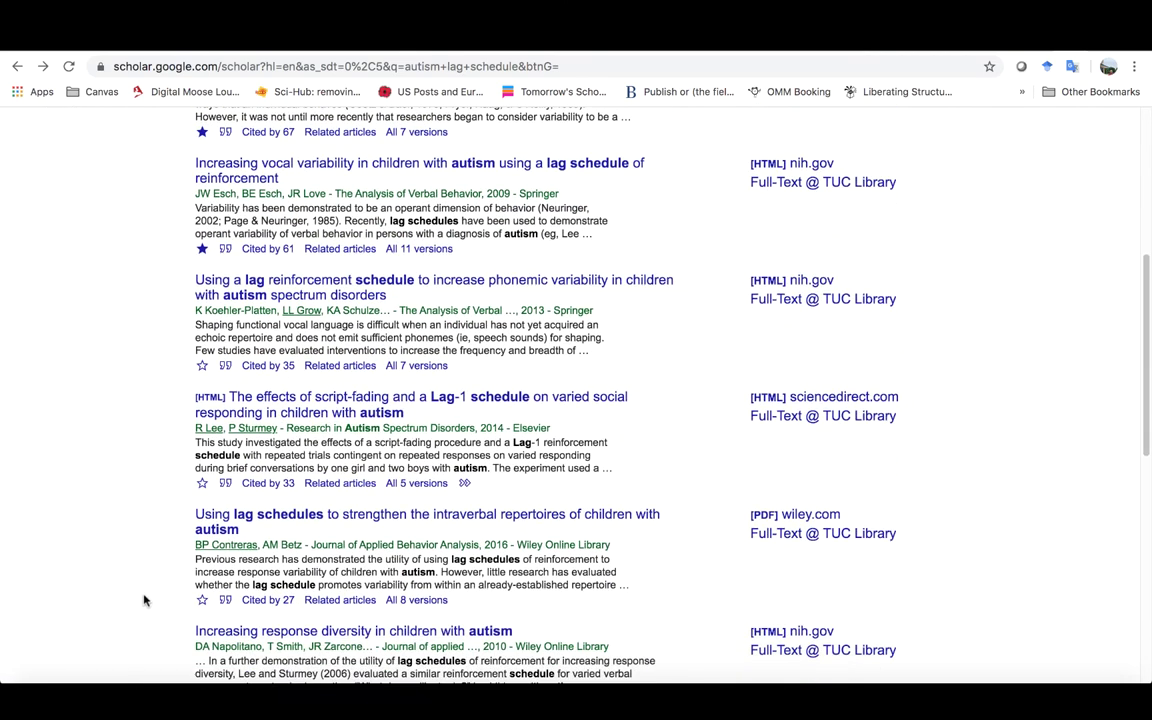
{"action": "scroll", "coordinate": [144, 600], "scroll_direction": "down", "scroll_amount": 4}
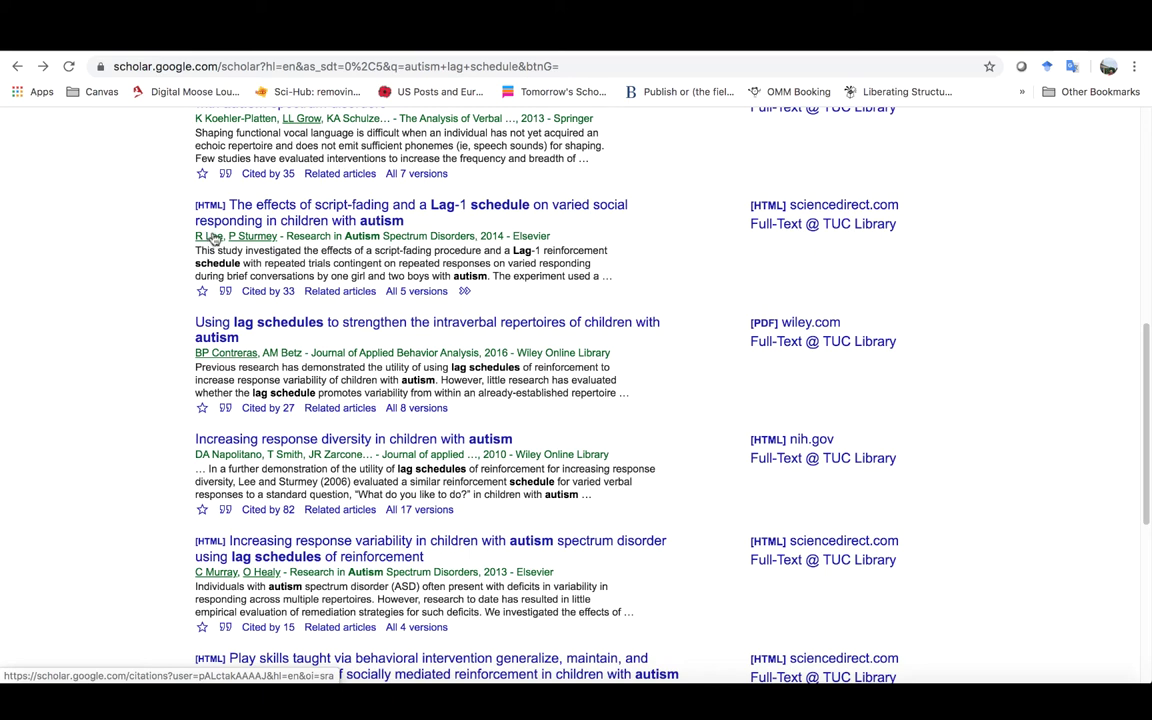
{"action": "left_click", "coordinate": [211, 237]}
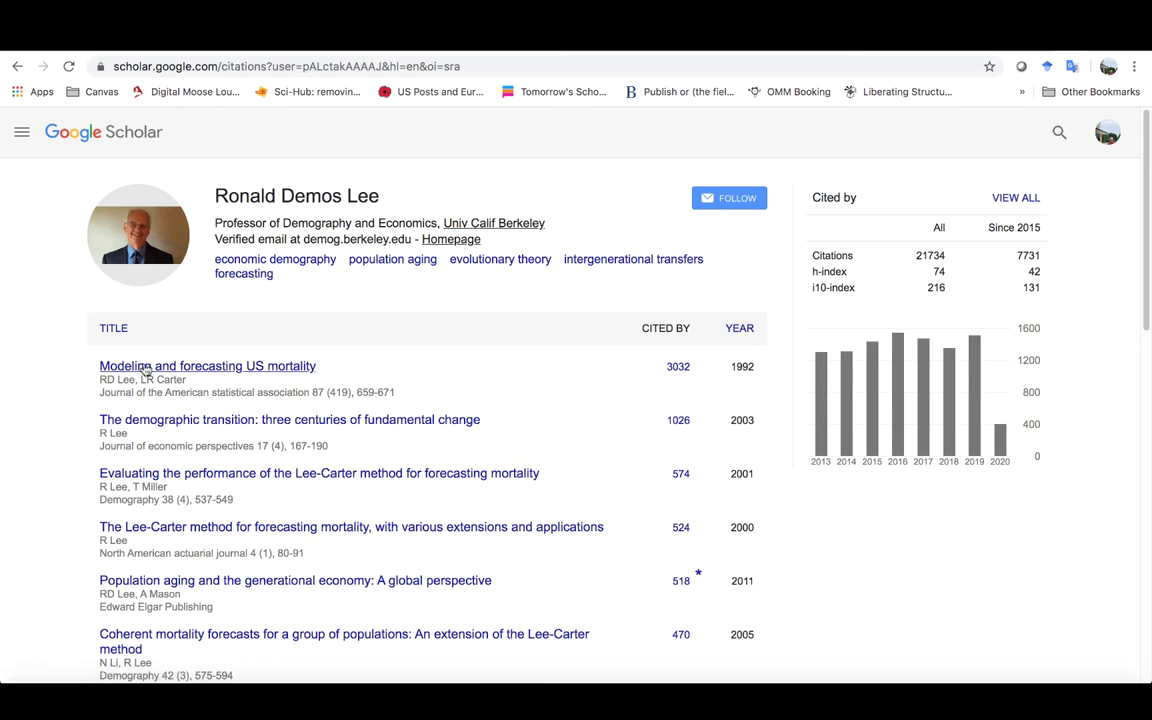
{"action": "scroll", "coordinate": [145, 370], "scroll_direction": "down", "scroll_amount": 2}
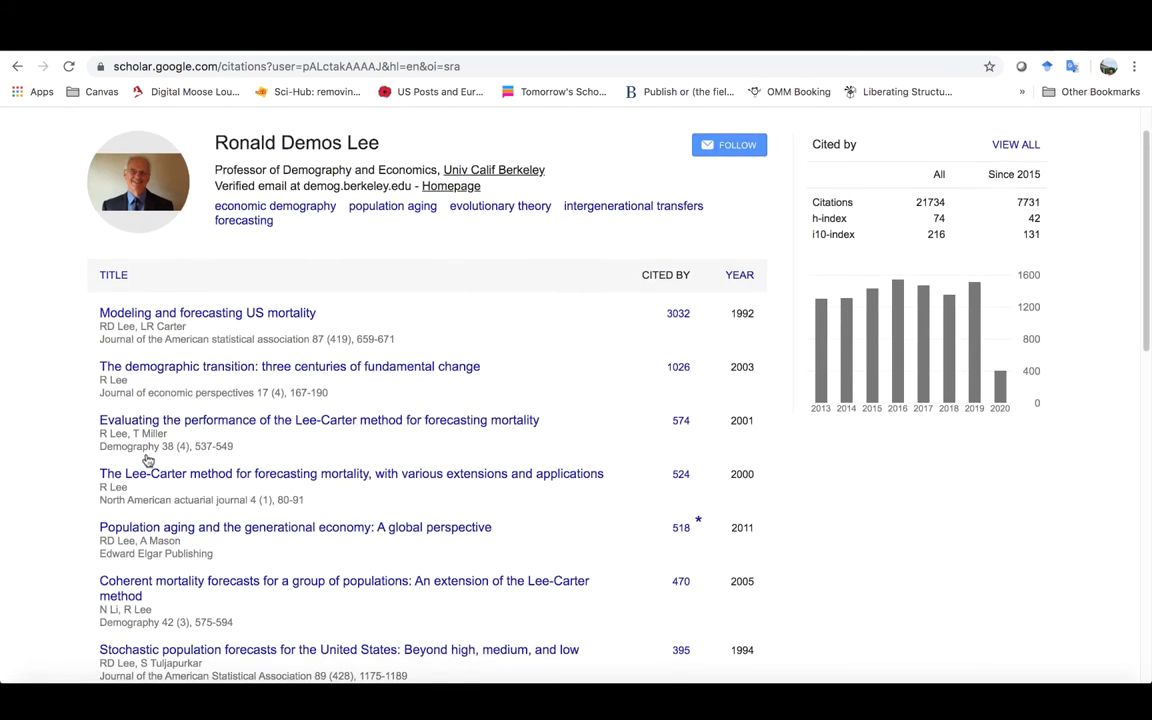
{"action": "scroll", "coordinate": [147, 460], "scroll_direction": "down", "scroll_amount": 2}
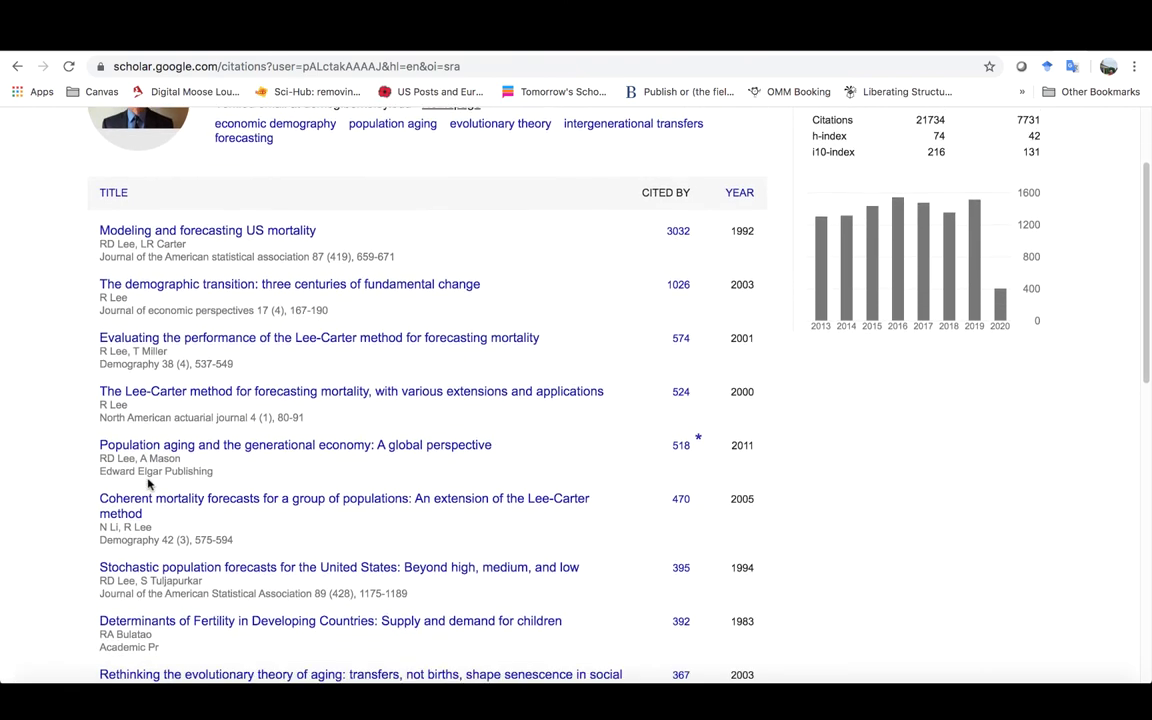
{"action": "scroll", "coordinate": [147, 483], "scroll_direction": "down", "scroll_amount": 5}
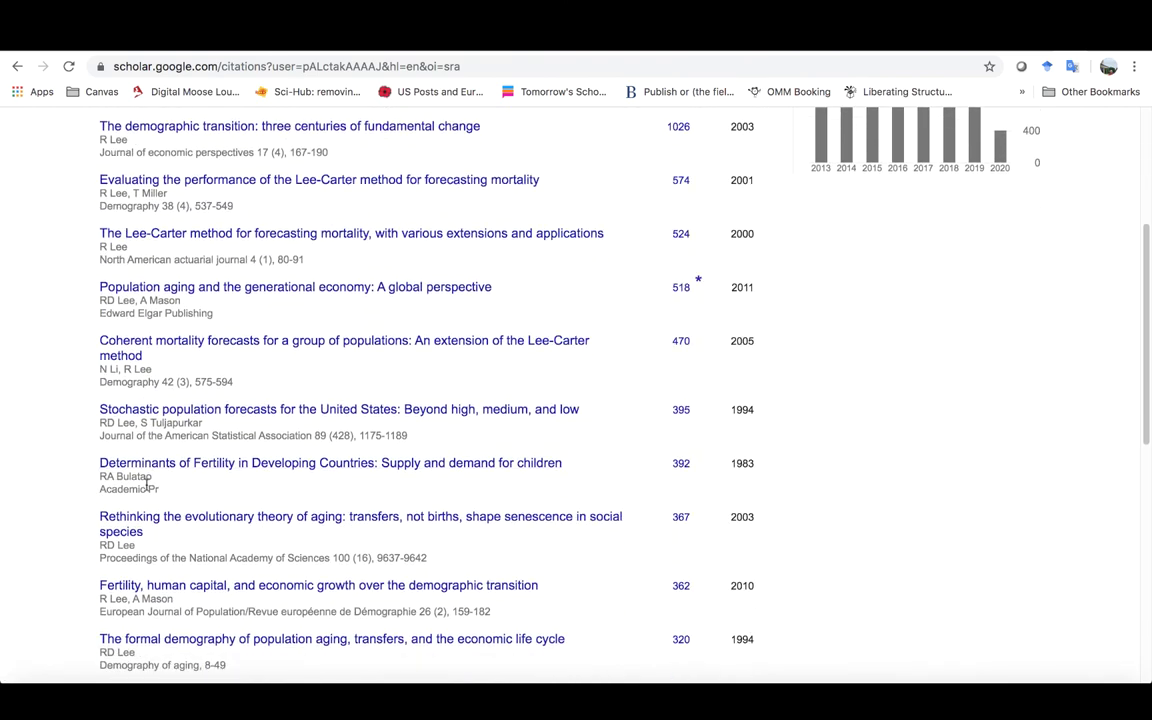
{"action": "scroll", "coordinate": [147, 483], "scroll_direction": "down", "scroll_amount": 4}
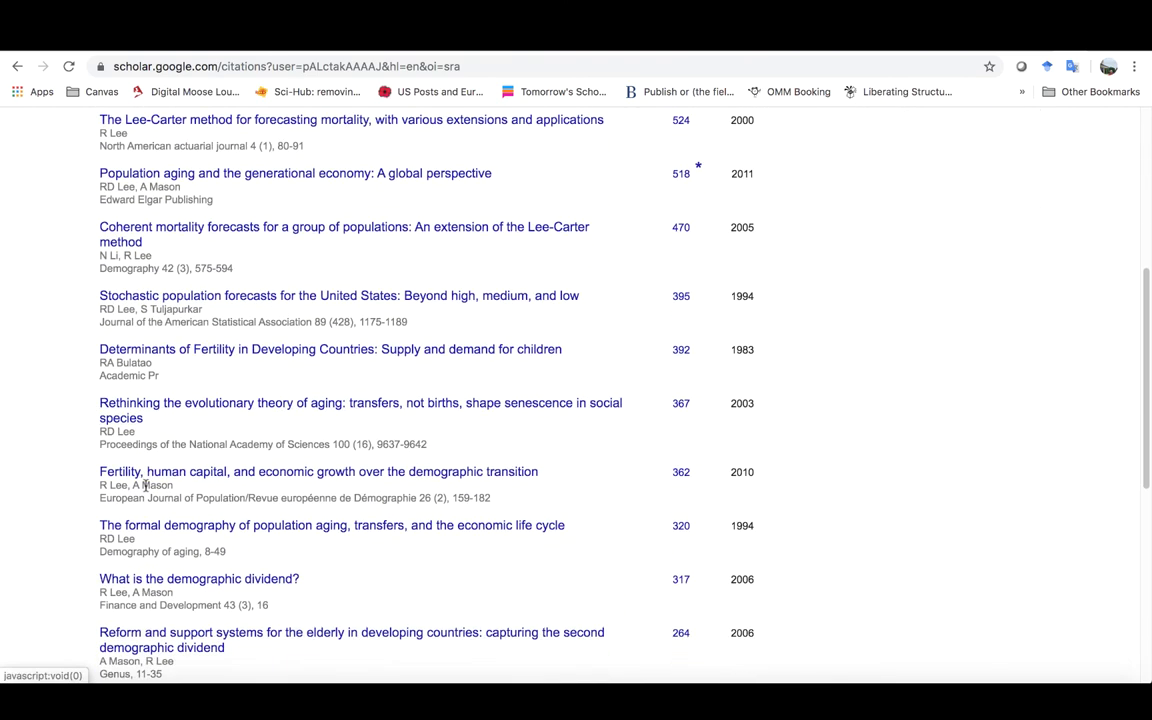
{"action": "scroll", "coordinate": [145, 485], "scroll_direction": "down", "scroll_amount": 2}
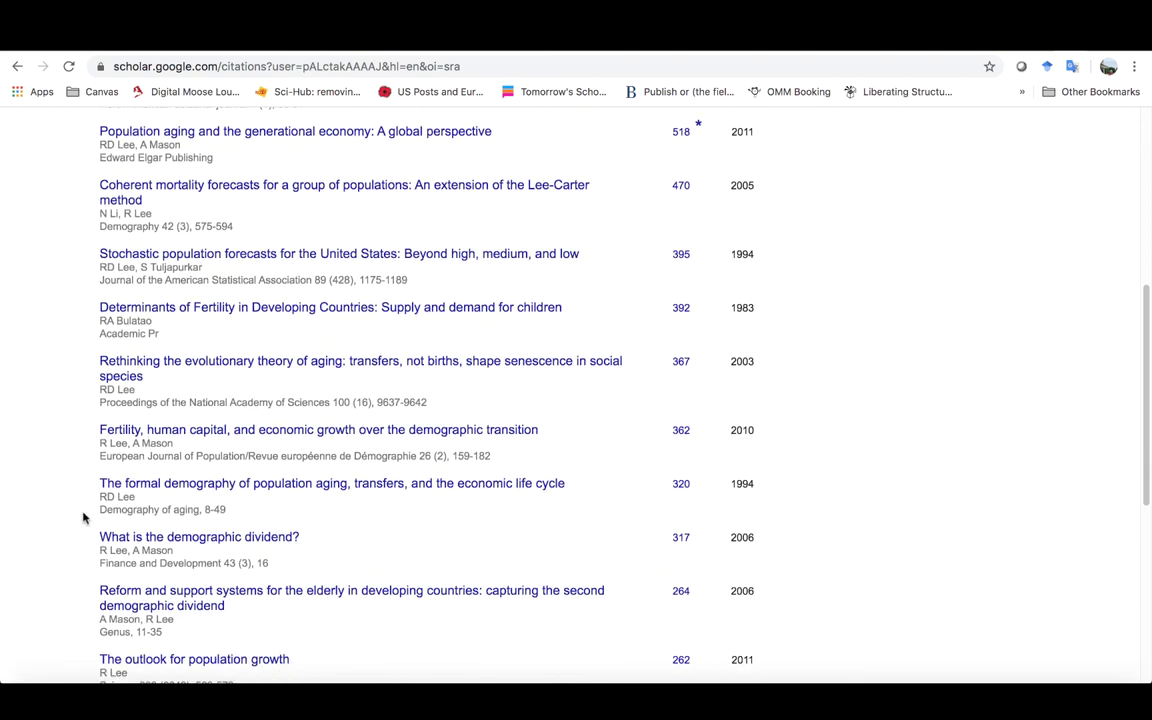
{"action": "scroll", "coordinate": [84, 517], "scroll_direction": "down", "scroll_amount": 3}
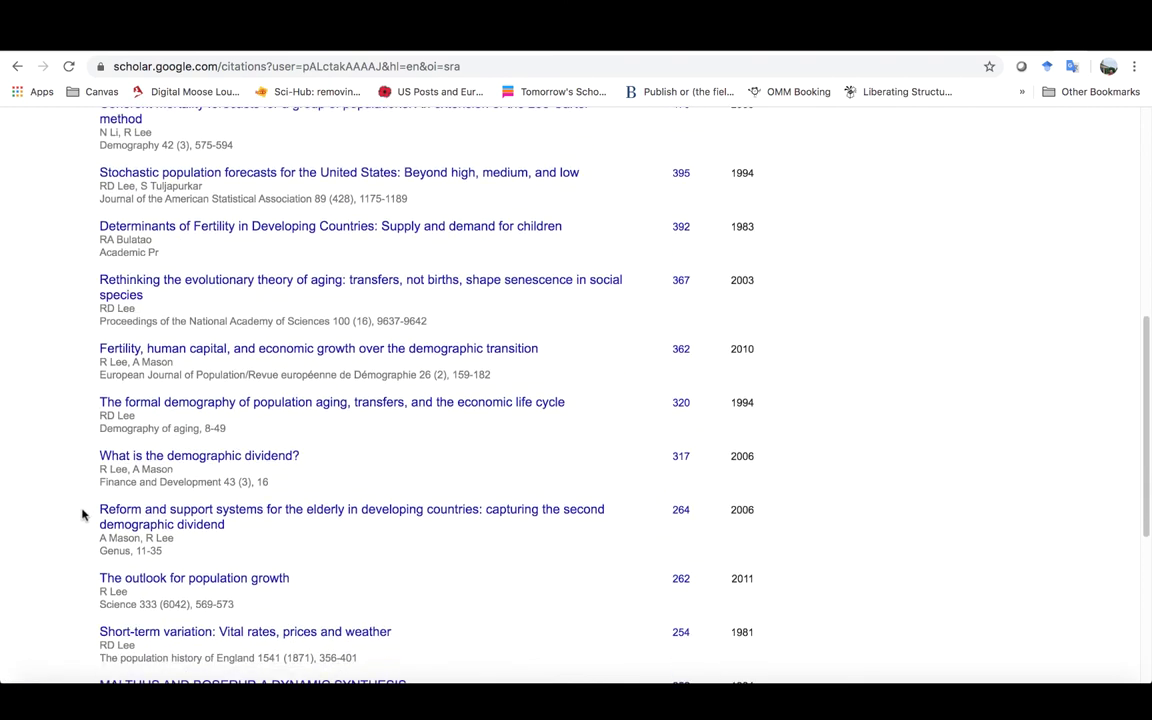
{"action": "scroll", "coordinate": [82, 515], "scroll_direction": "down", "scroll_amount": 3}
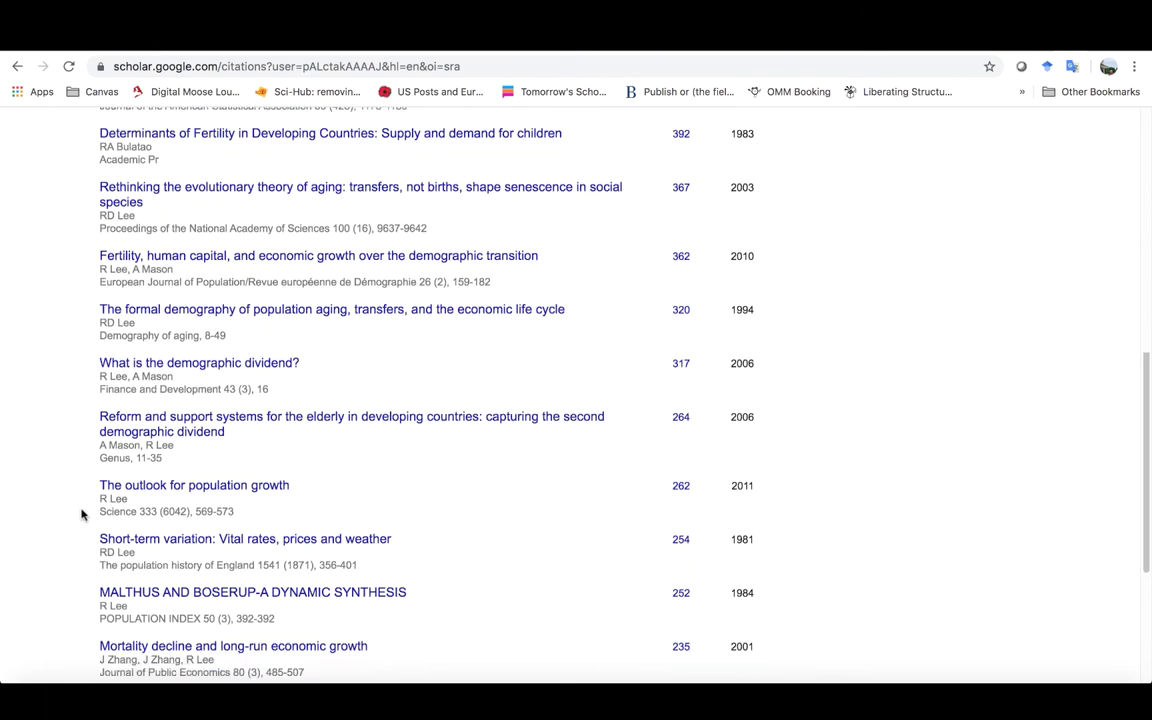
{"action": "scroll", "coordinate": [82, 515], "scroll_direction": "down", "scroll_amount": 3}
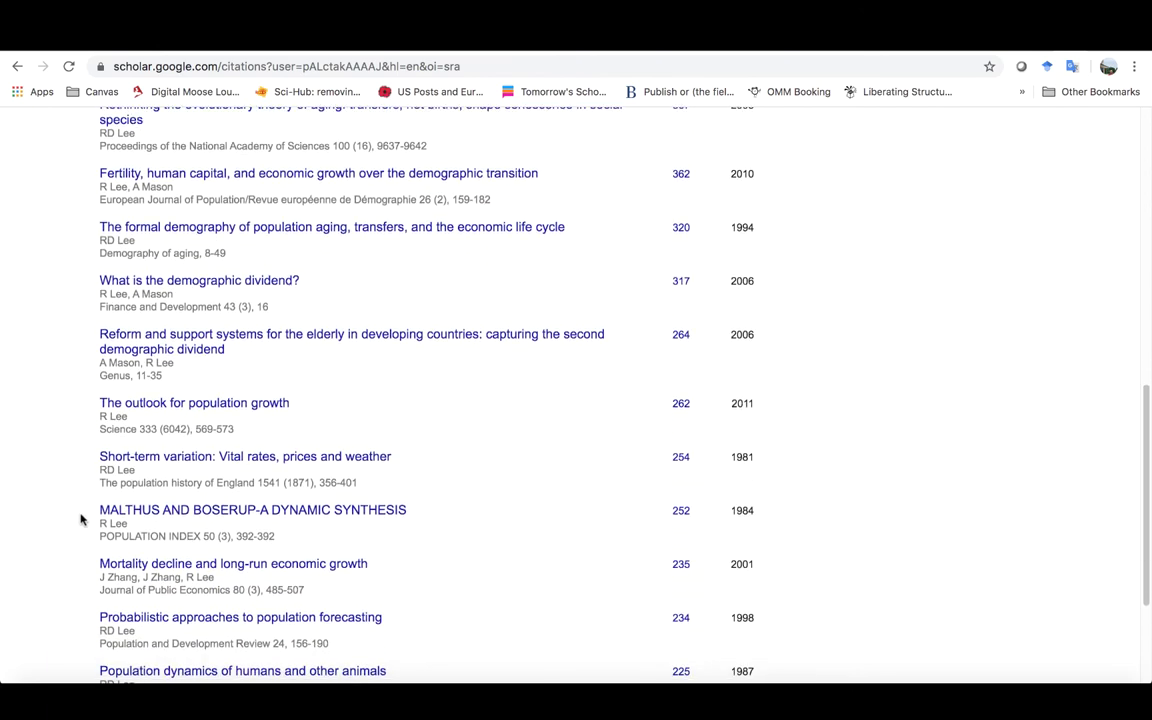
{"action": "scroll", "coordinate": [82, 517], "scroll_direction": "down", "scroll_amount": 7}
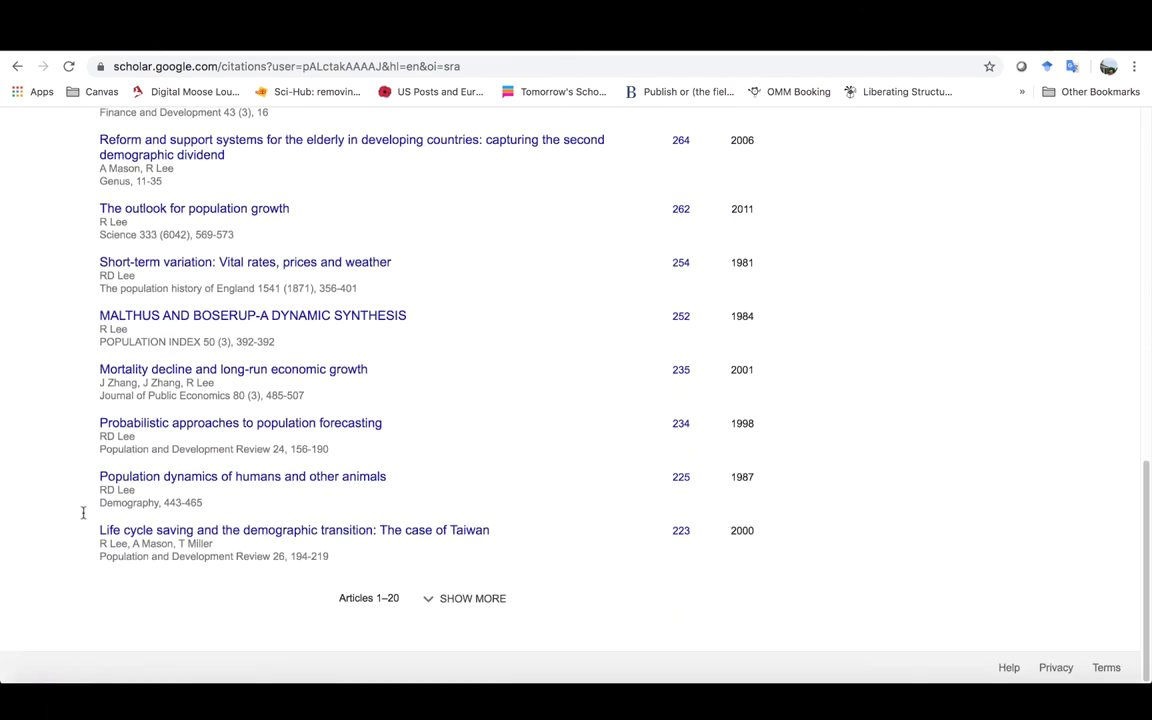
{"action": "left_click", "coordinate": [470, 600]}
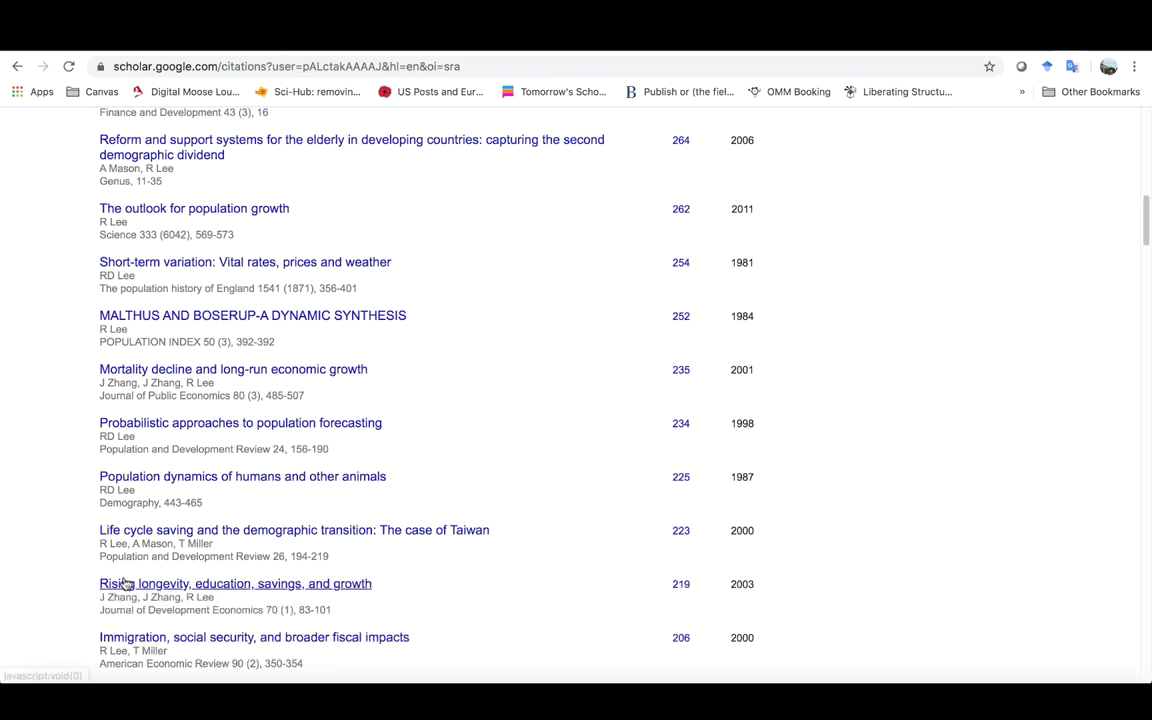
{"action": "scroll", "coordinate": [60, 580], "scroll_direction": "down", "scroll_amount": 6}
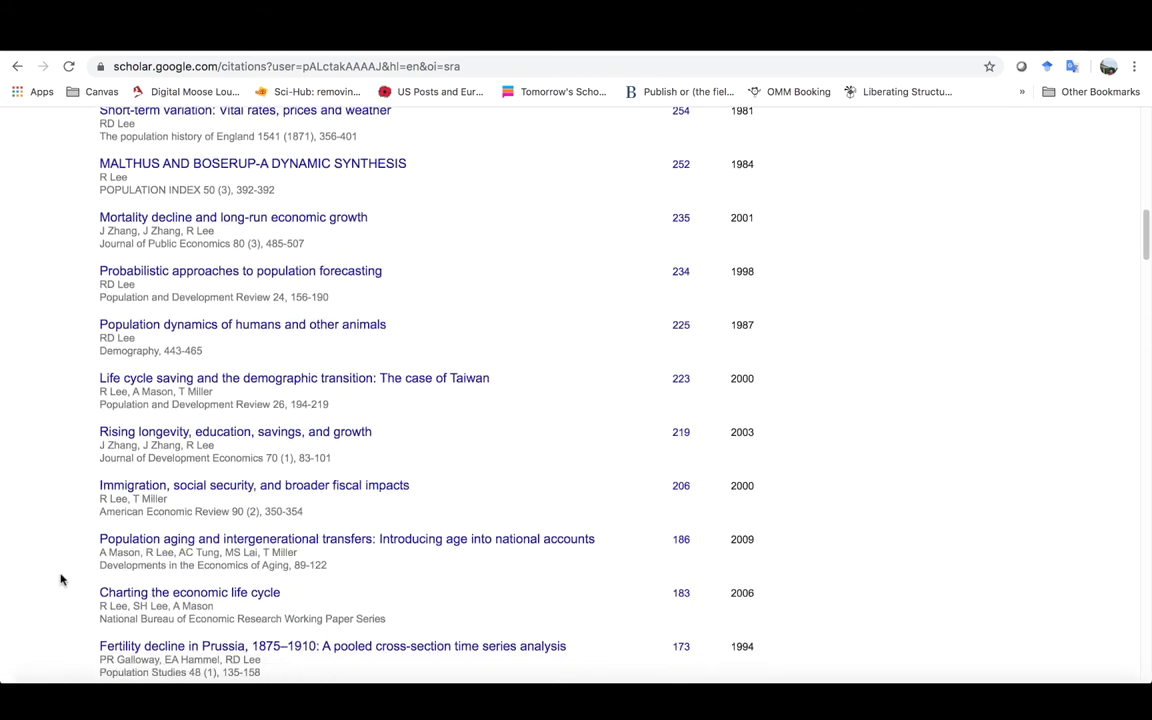
{"action": "scroll", "coordinate": [63, 579], "scroll_direction": "down", "scroll_amount": 3}
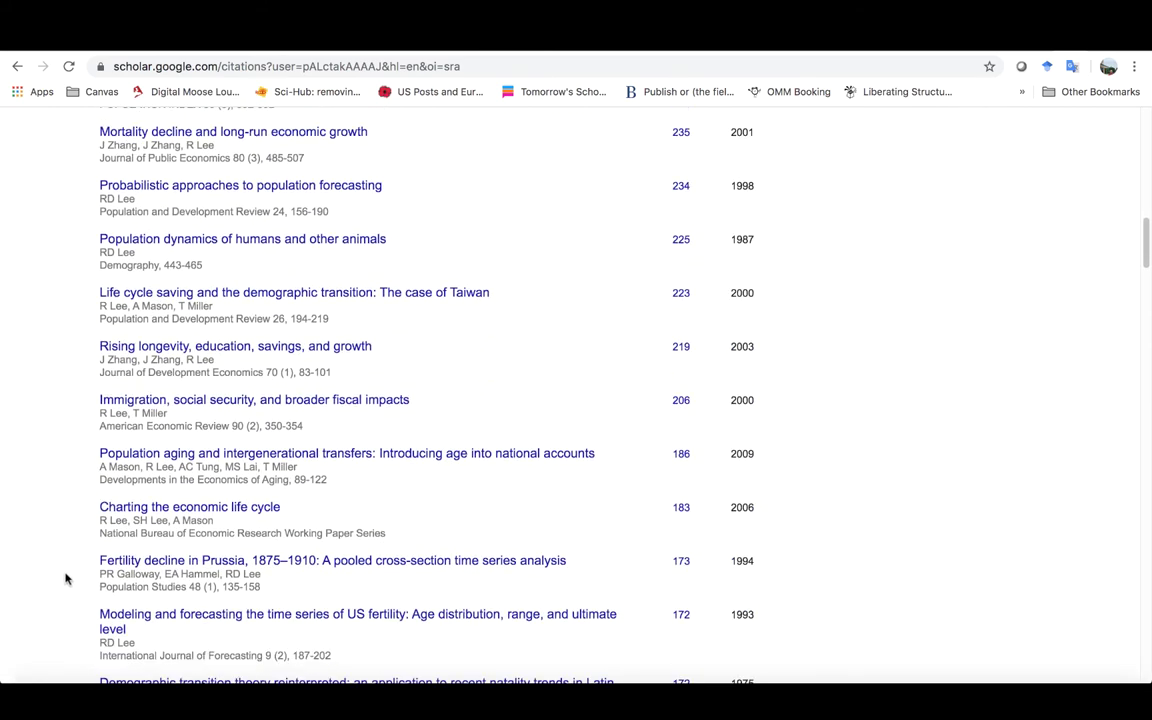
{"action": "scroll", "coordinate": [65, 578], "scroll_direction": "down", "scroll_amount": 4}
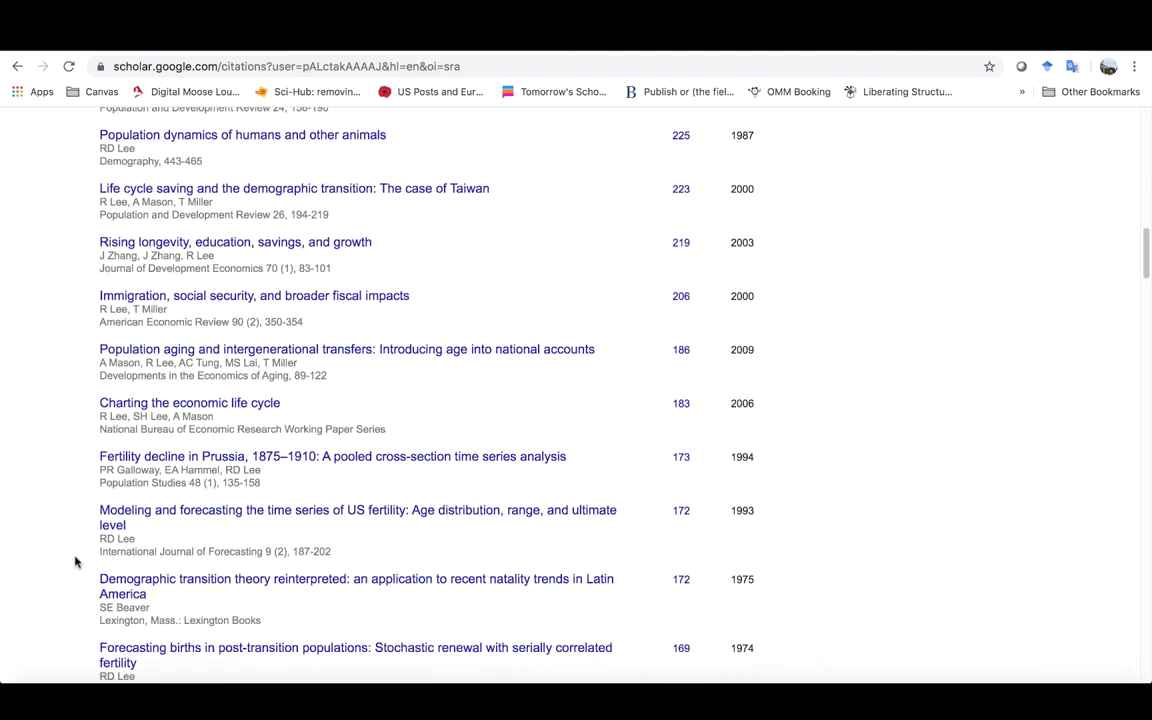
{"action": "scroll", "coordinate": [69, 562], "scroll_direction": "up", "scroll_amount": 20}
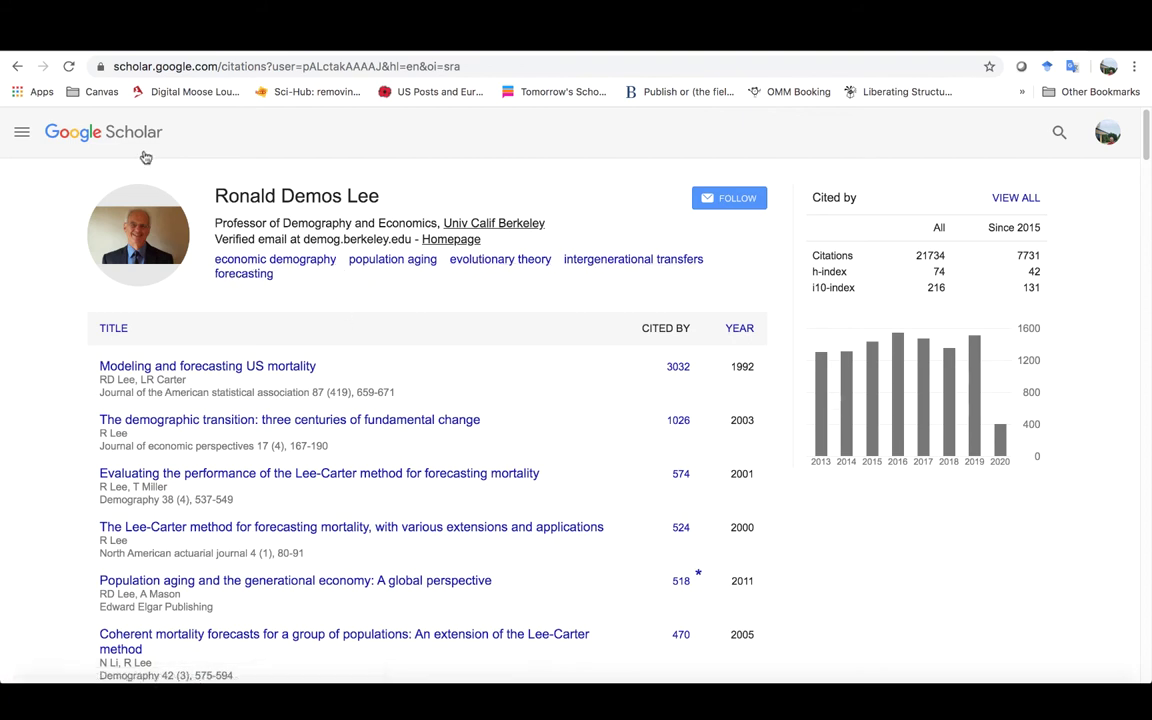
Leave the author profile for the 'autism lag schedule' results, showing the 2006 lag schedules study
{"action": "left_click_drag", "start_coordinate": [18, 68], "coordinate": [20, 69]}
{"action": "left_click", "coordinate": [17, 68]}
{"action": "left_click", "coordinate": [17, 68]}
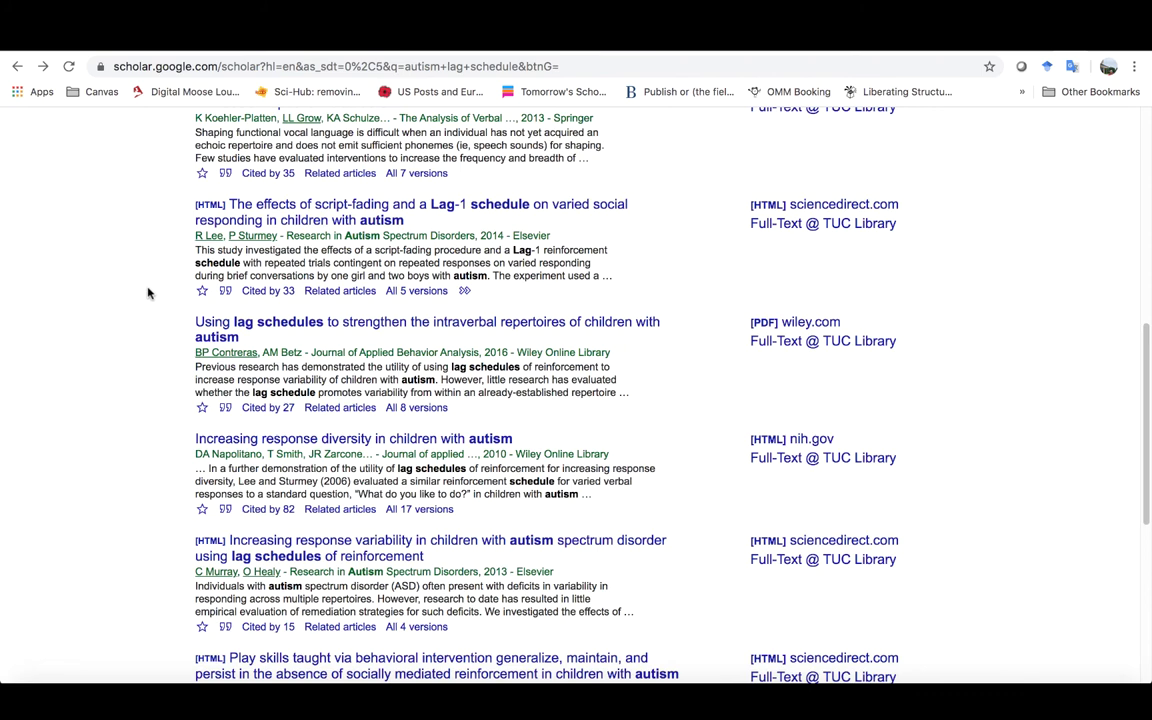
{"action": "scroll", "coordinate": [147, 292], "scroll_direction": "up", "scroll_amount": 5}
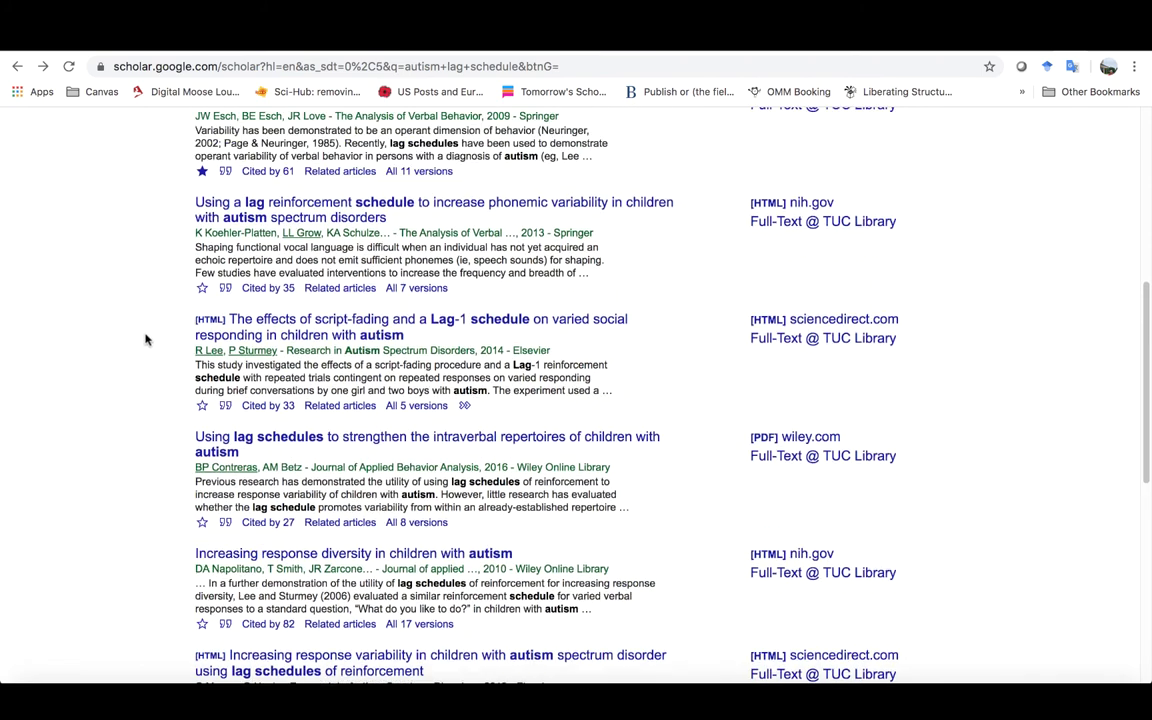
{"action": "scroll", "coordinate": [140, 350], "scroll_direction": "up", "scroll_amount": 4}
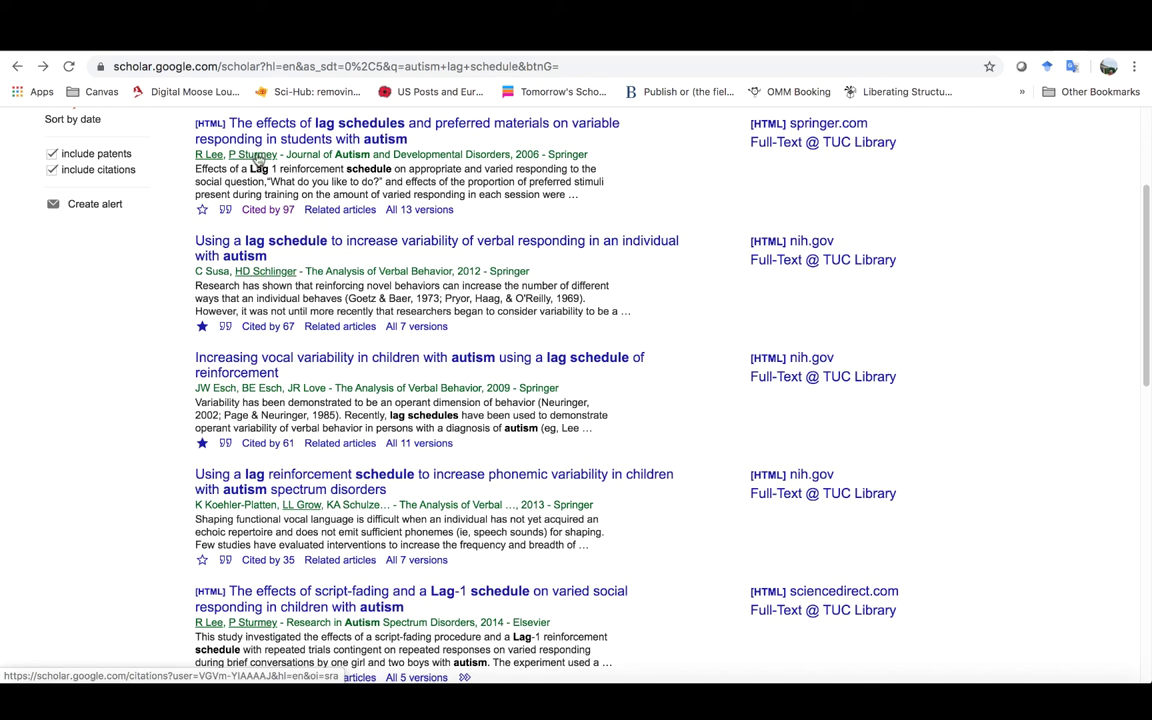
Open the profile of the 2006 lag schedules paper's second author and load more of their publications
{"action": "left_click", "coordinate": [238, 154]}
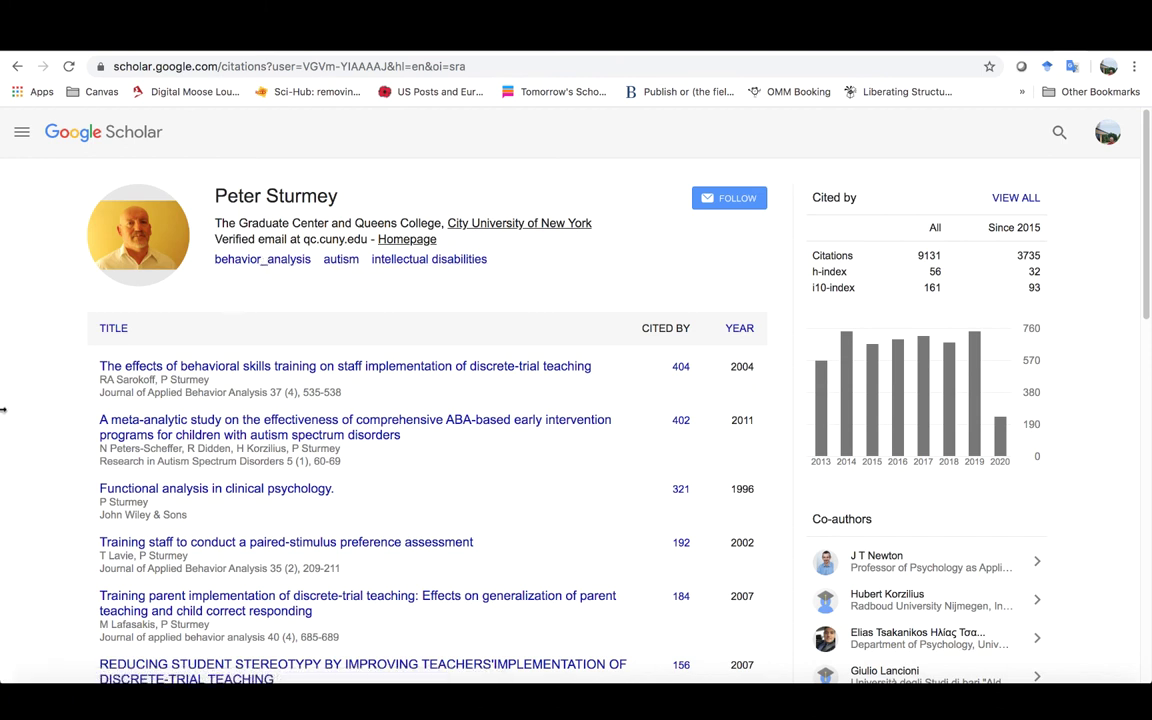
{"action": "scroll", "coordinate": [90, 410], "scroll_direction": "down", "scroll_amount": 1}
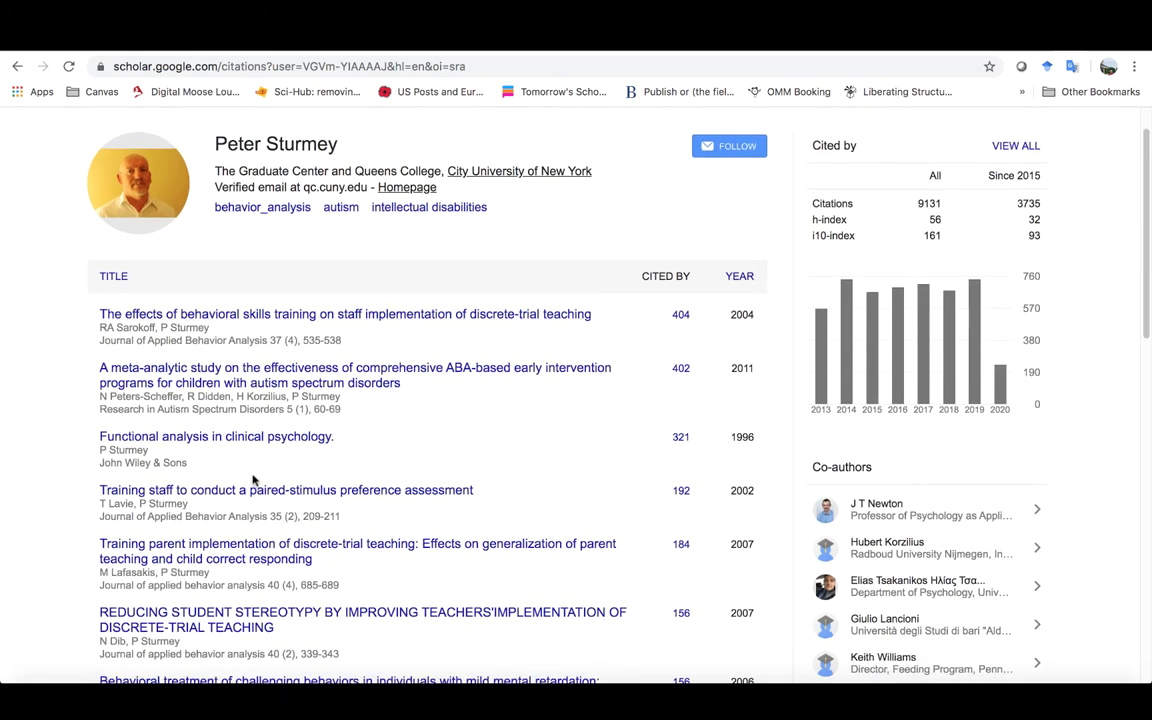
{"action": "scroll", "coordinate": [237, 541], "scroll_direction": "down", "scroll_amount": 3}
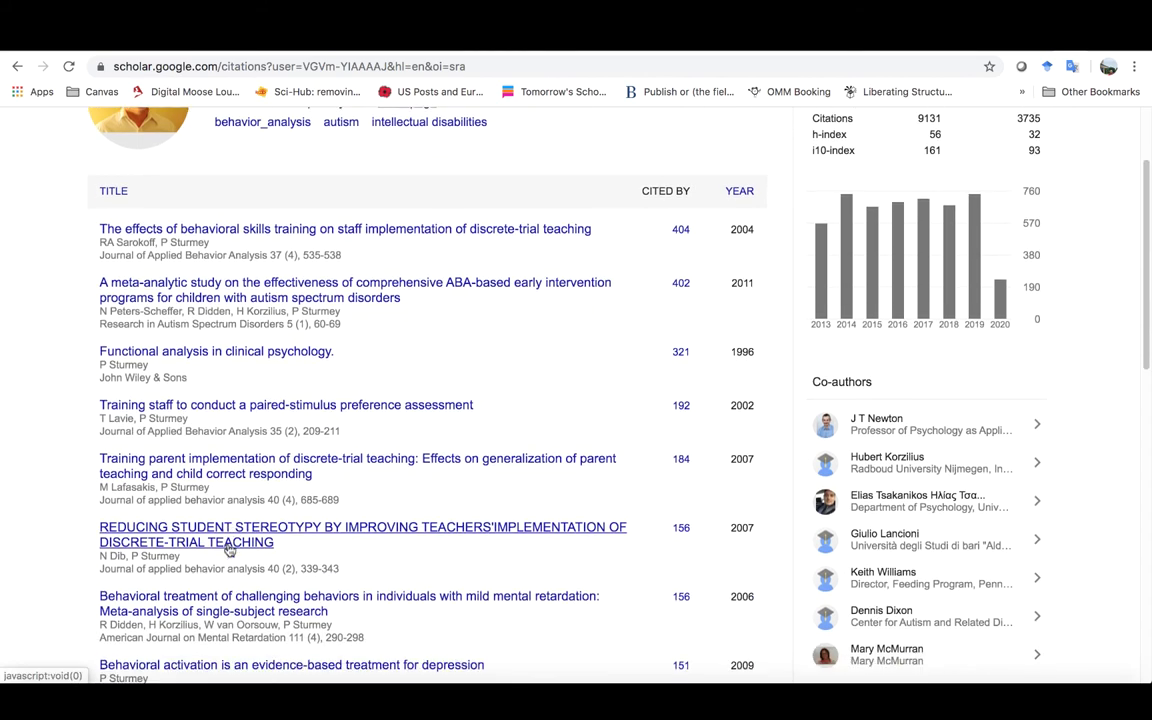
{"action": "scroll", "coordinate": [228, 543], "scroll_direction": "down", "scroll_amount": 3}
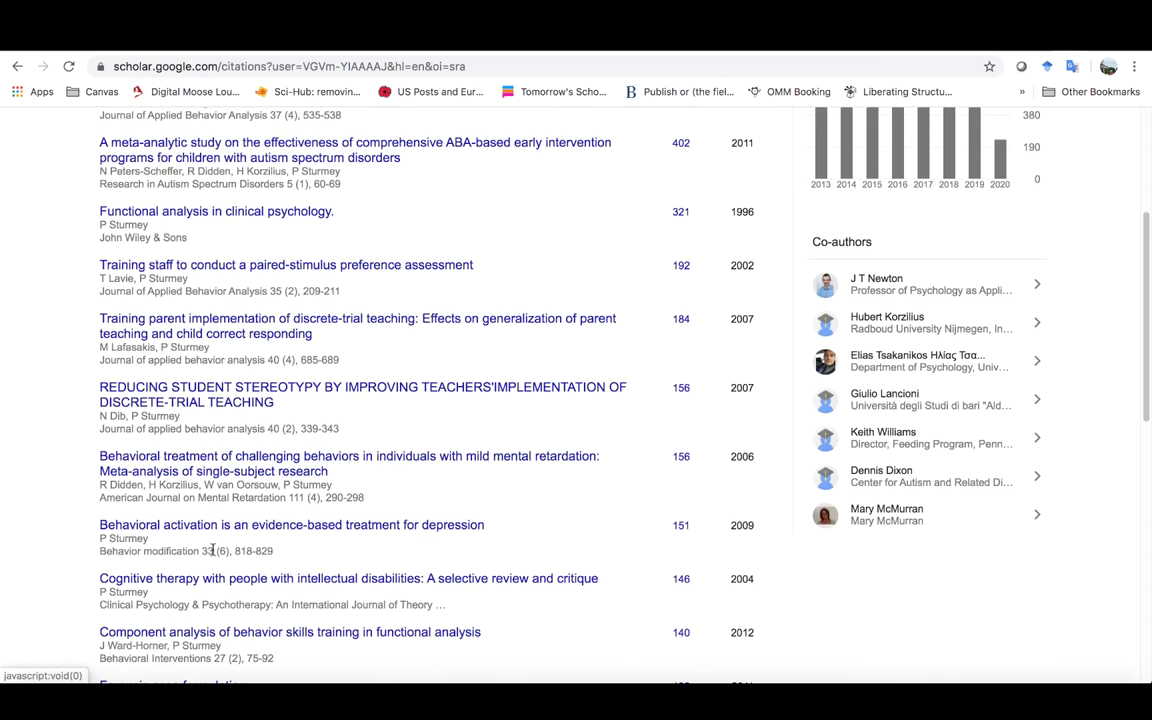
{"action": "scroll", "coordinate": [215, 557], "scroll_direction": "down", "scroll_amount": 3}
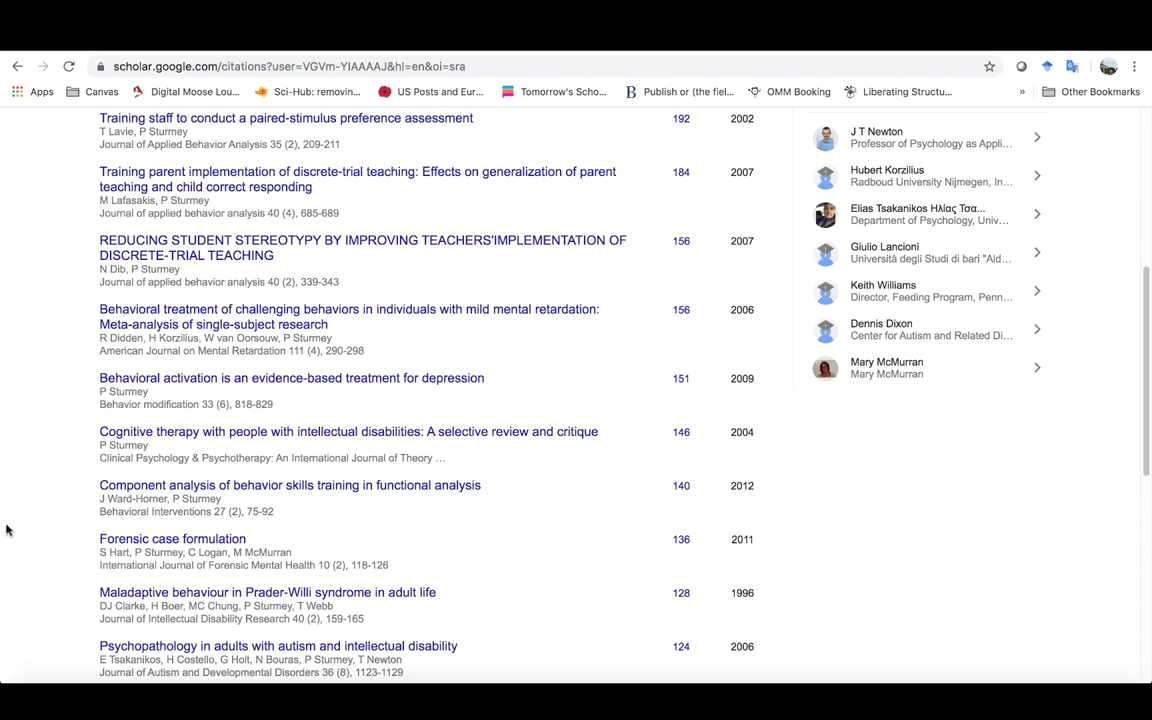
{"action": "scroll", "coordinate": [7, 529], "scroll_direction": "down", "scroll_amount": 5}
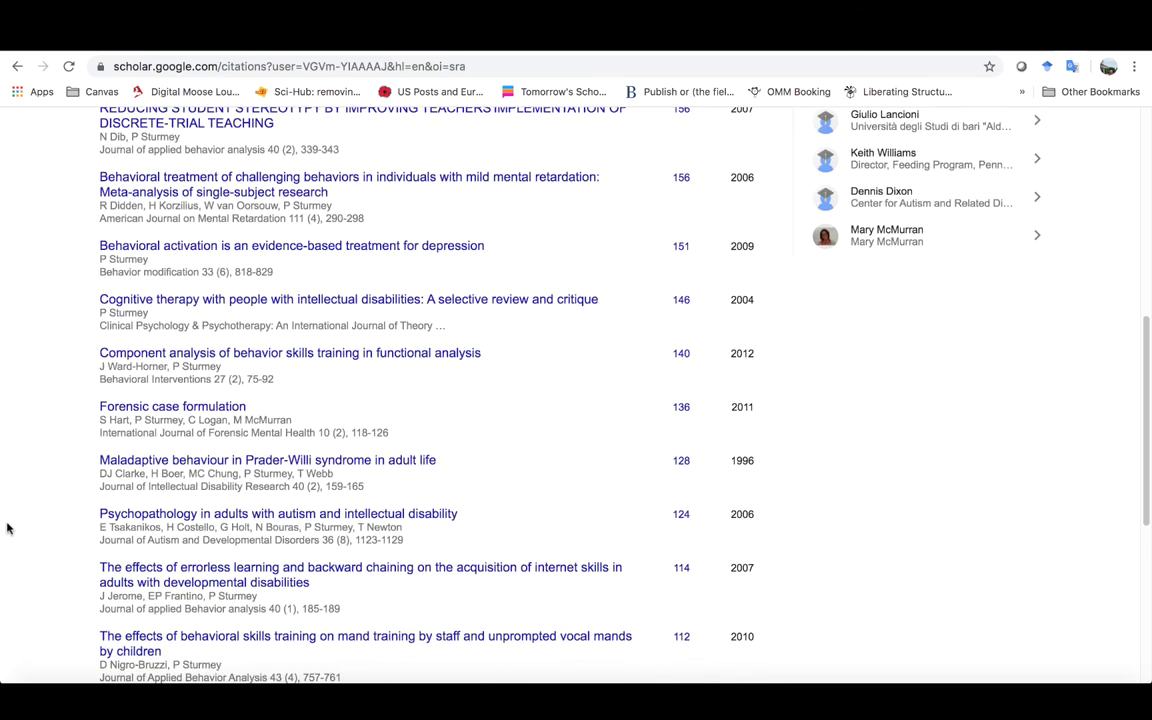
{"action": "scroll", "coordinate": [7, 529], "scroll_direction": "down", "scroll_amount": 5}
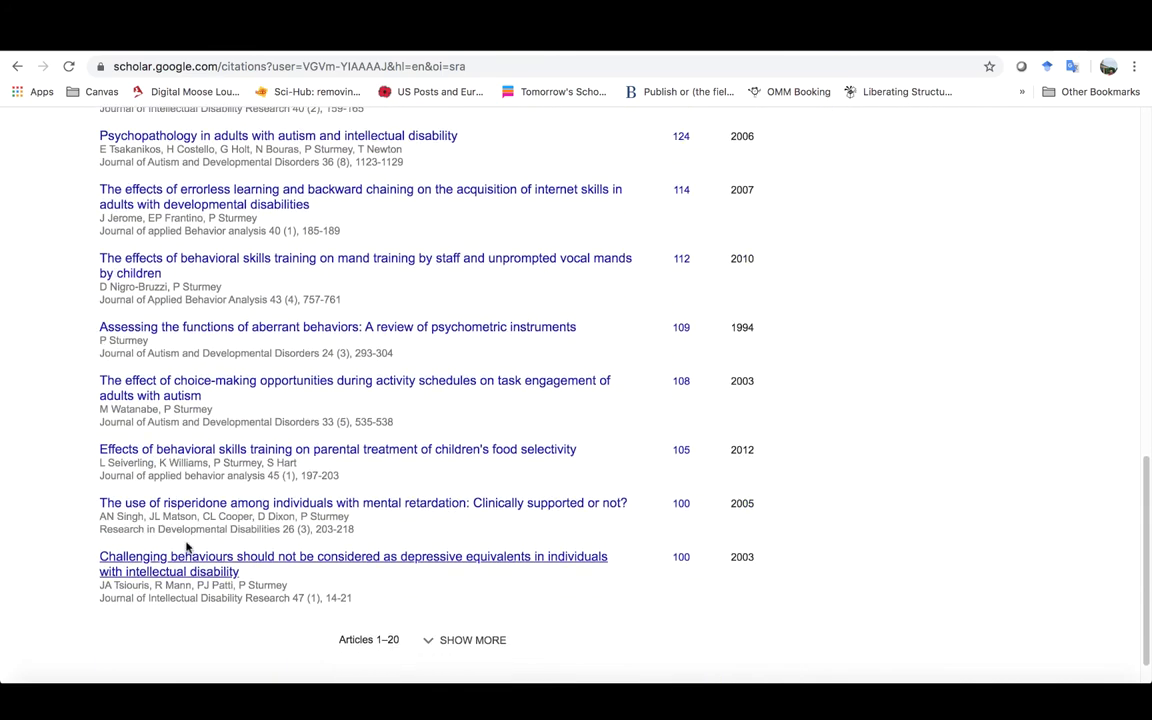
{"action": "left_click", "coordinate": [452, 640]}
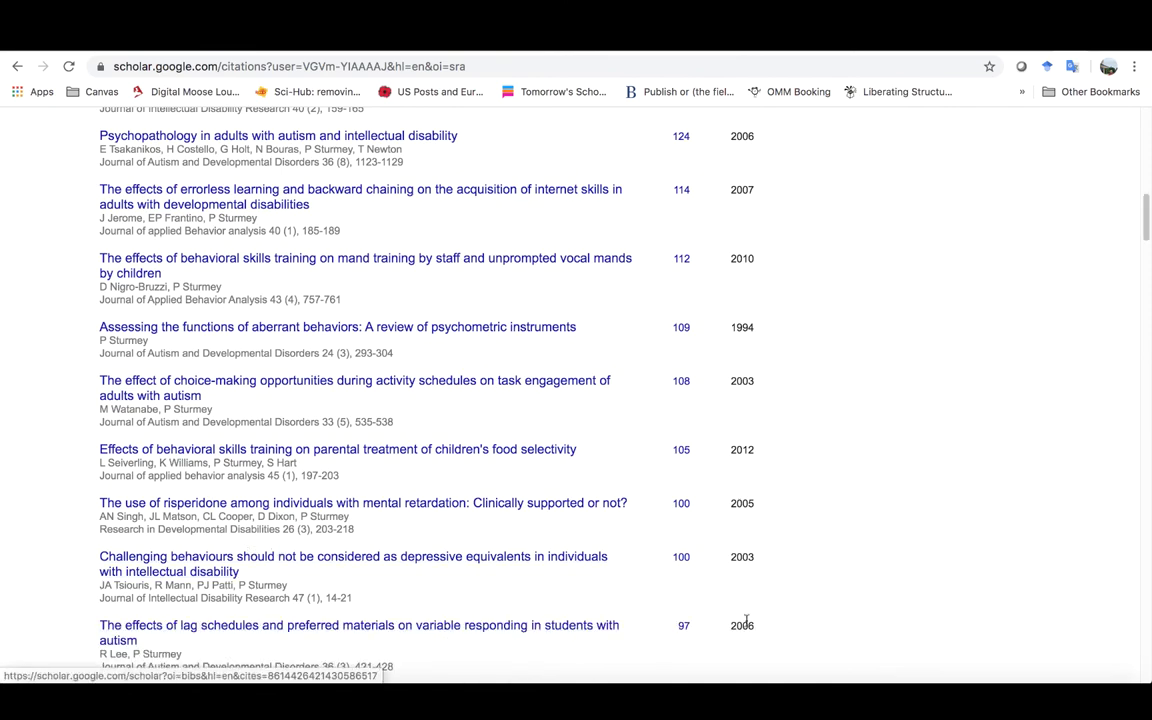
{"action": "scroll", "coordinate": [772, 578], "scroll_direction": "up", "scroll_amount": 20}
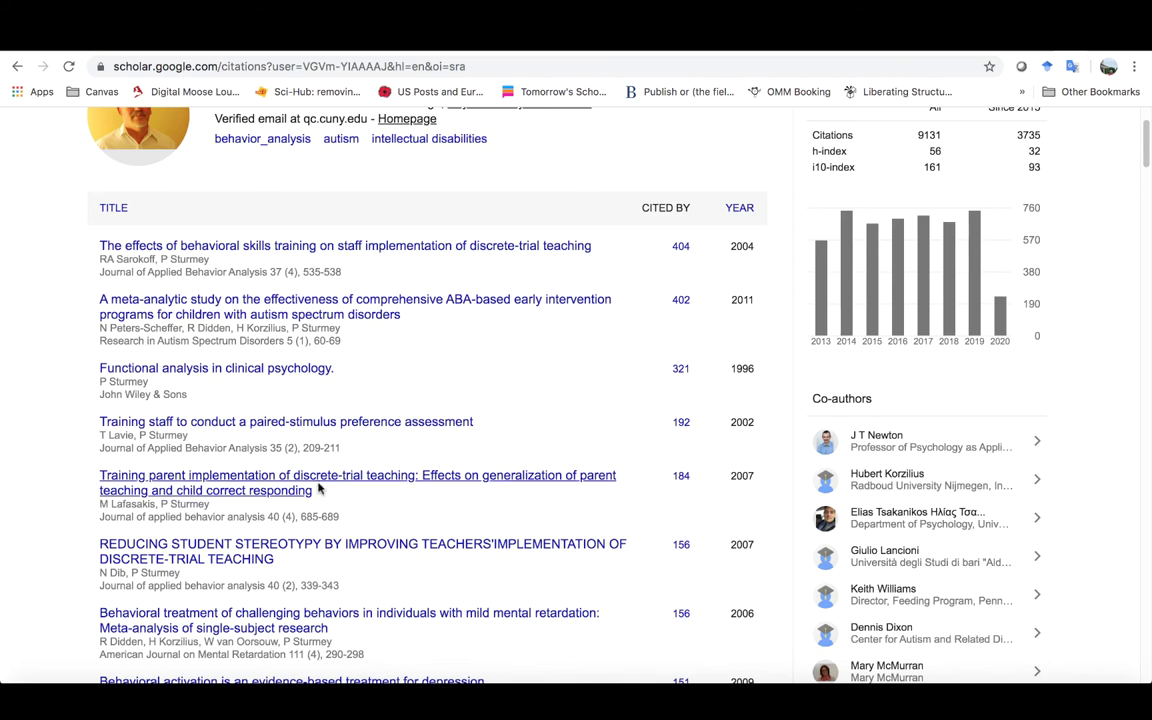
Find 'lag' on the author's page, locating the 2006 lag schedules paper cited 97 times
{"action": "key", "text": "super+f"}
{"action": "type", "text": "lag"}
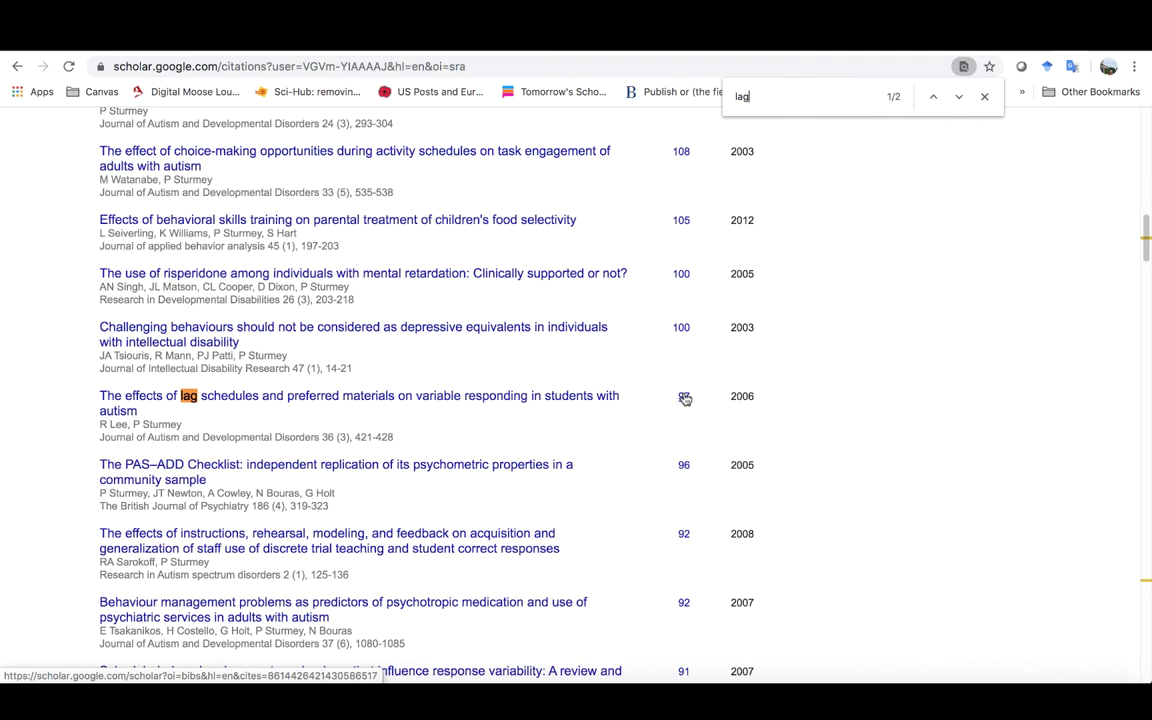
{"action": "scroll", "coordinate": [636, 450], "scroll_direction": "down", "scroll_amount": 5}
{"action": "scroll", "coordinate": [632, 444], "scroll_direction": "down", "scroll_amount": 7}
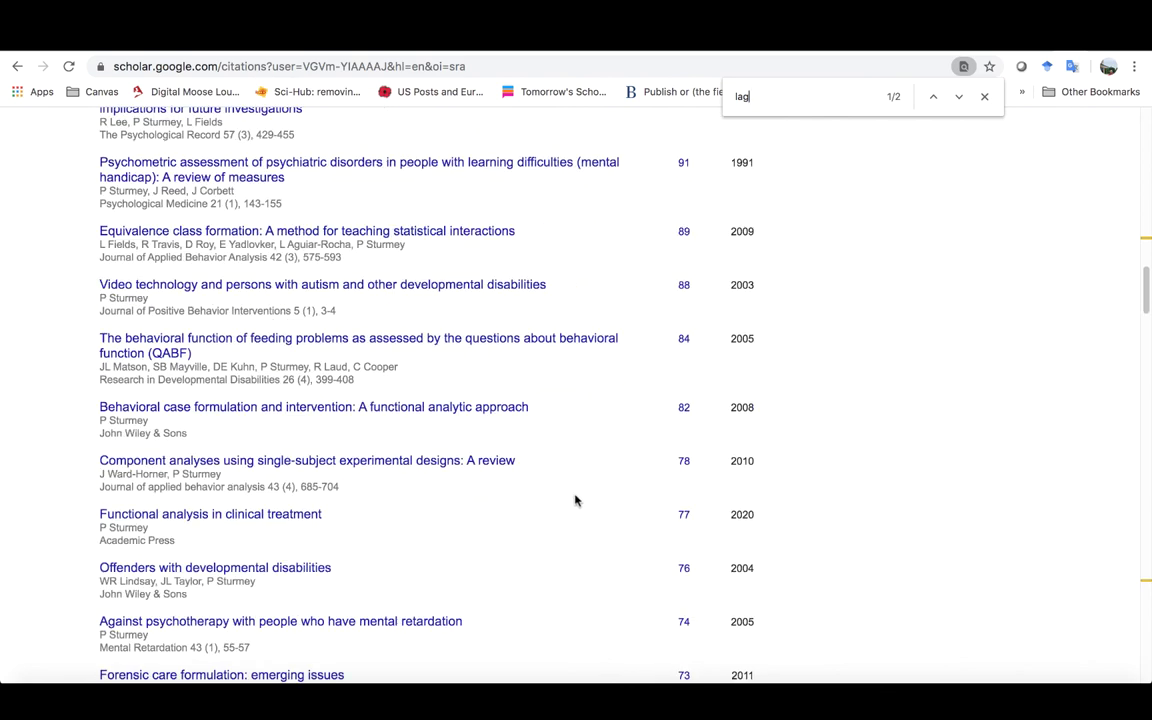
{"action": "scroll", "coordinate": [578, 499], "scroll_direction": "down", "scroll_amount": 2}
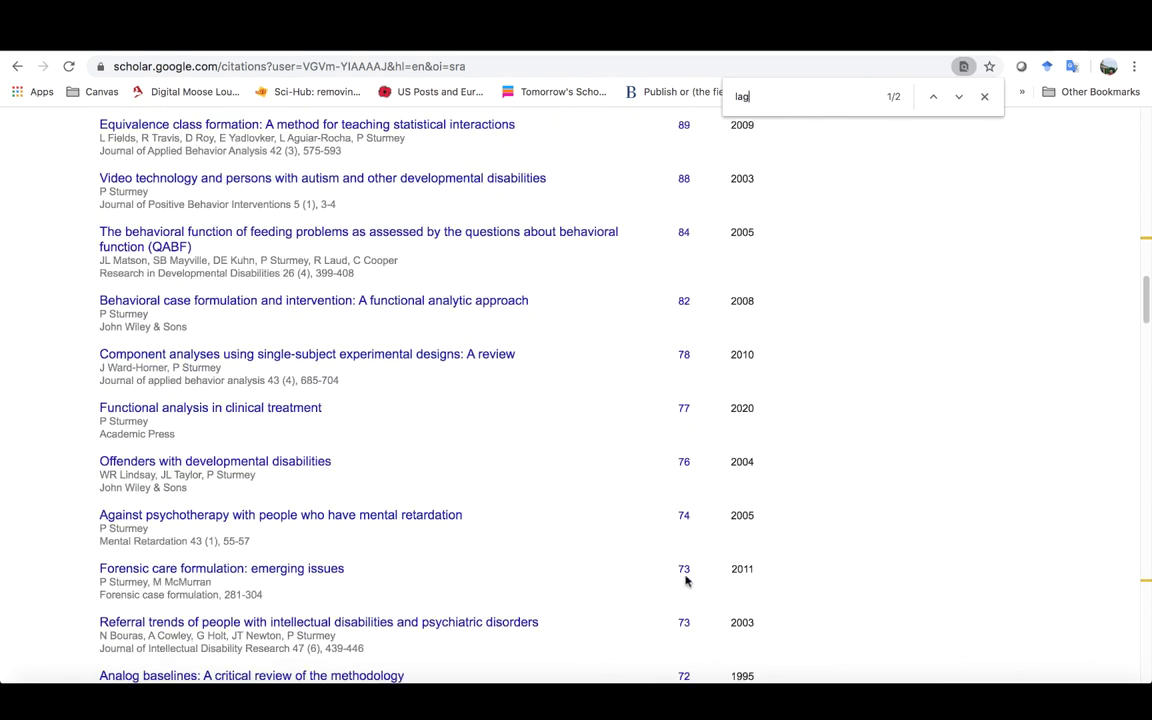
Return to the 'autism lag schedule' results and start an alert for that query
{"action": "left_click", "coordinate": [17, 66]}
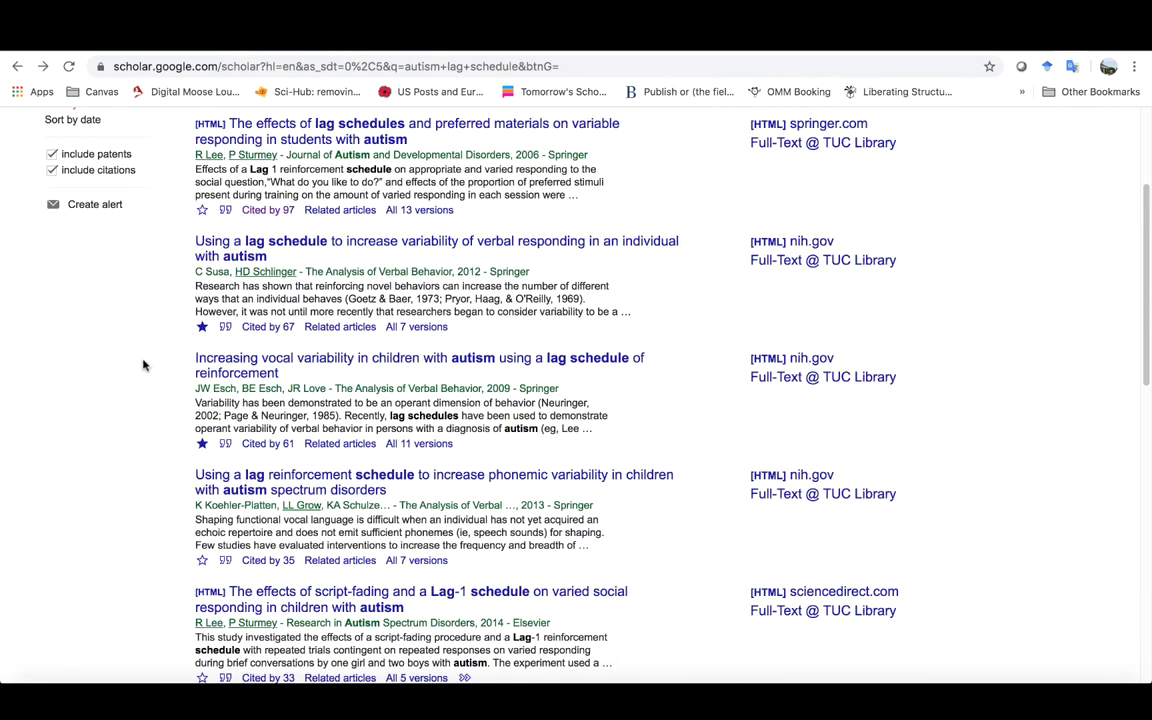
{"action": "scroll", "coordinate": [147, 366], "scroll_direction": "up", "scroll_amount": 5}
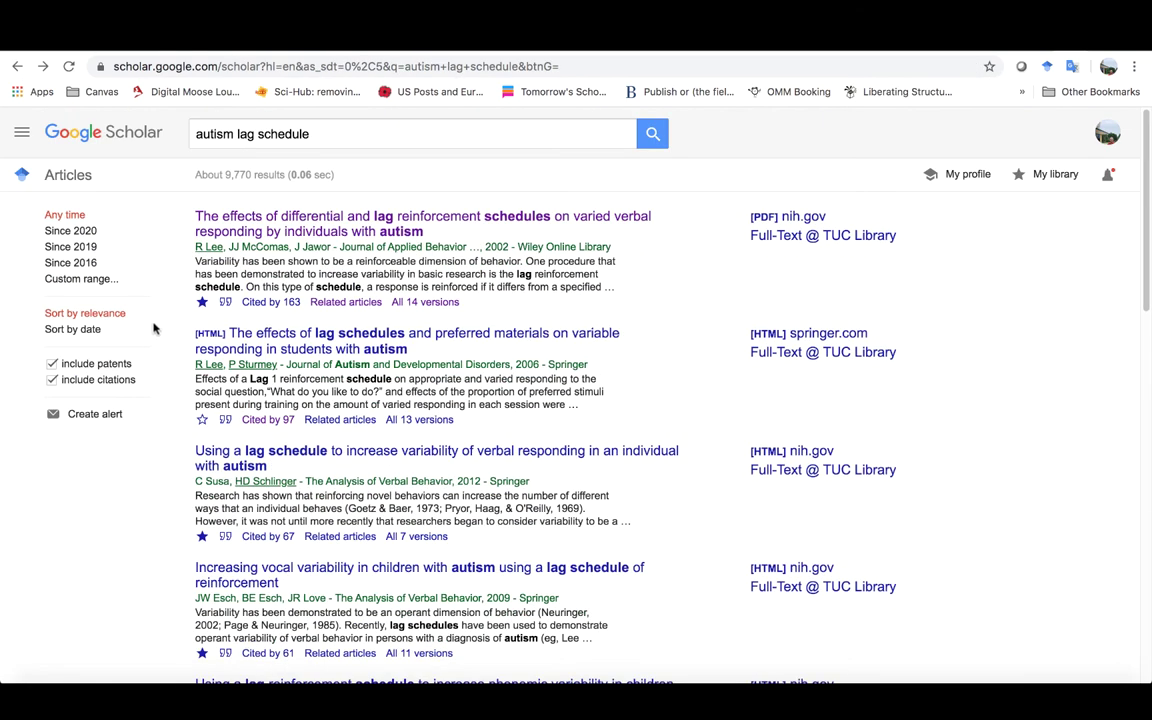
{"action": "left_click", "coordinate": [89, 419]}
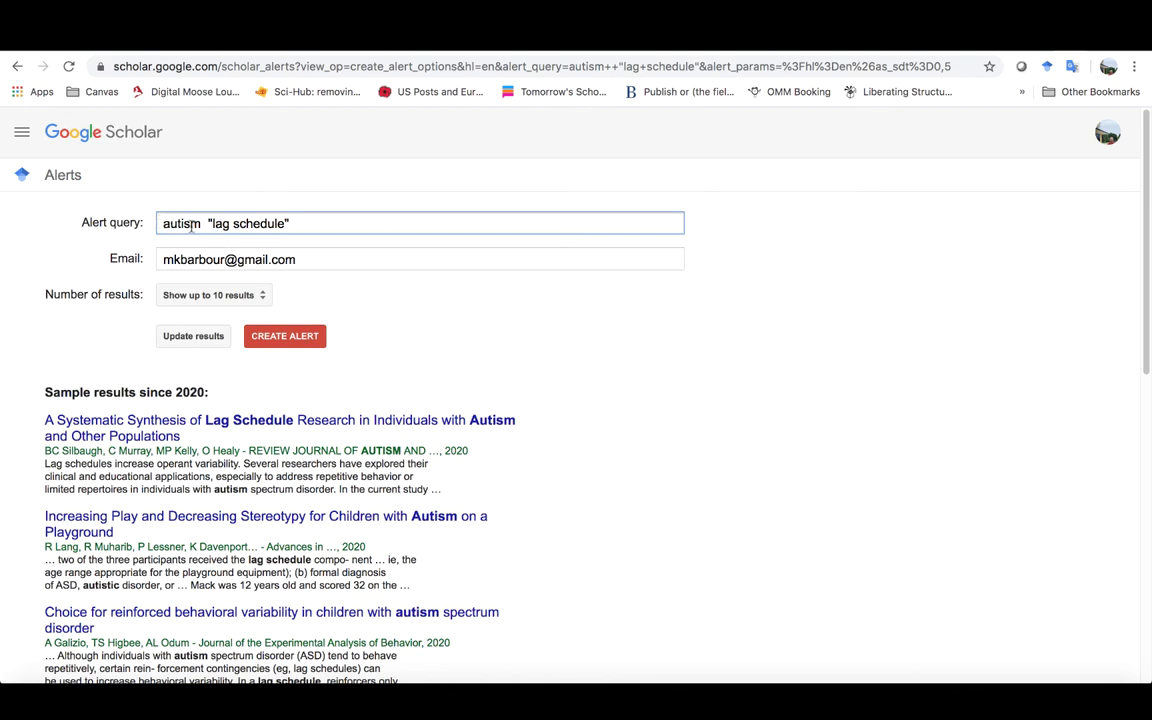
Keep the alert for autism "lag schedule" at up to 10 results
{"action": "left_click_drag", "start_coordinate": [208, 223], "coordinate": [291, 223]}
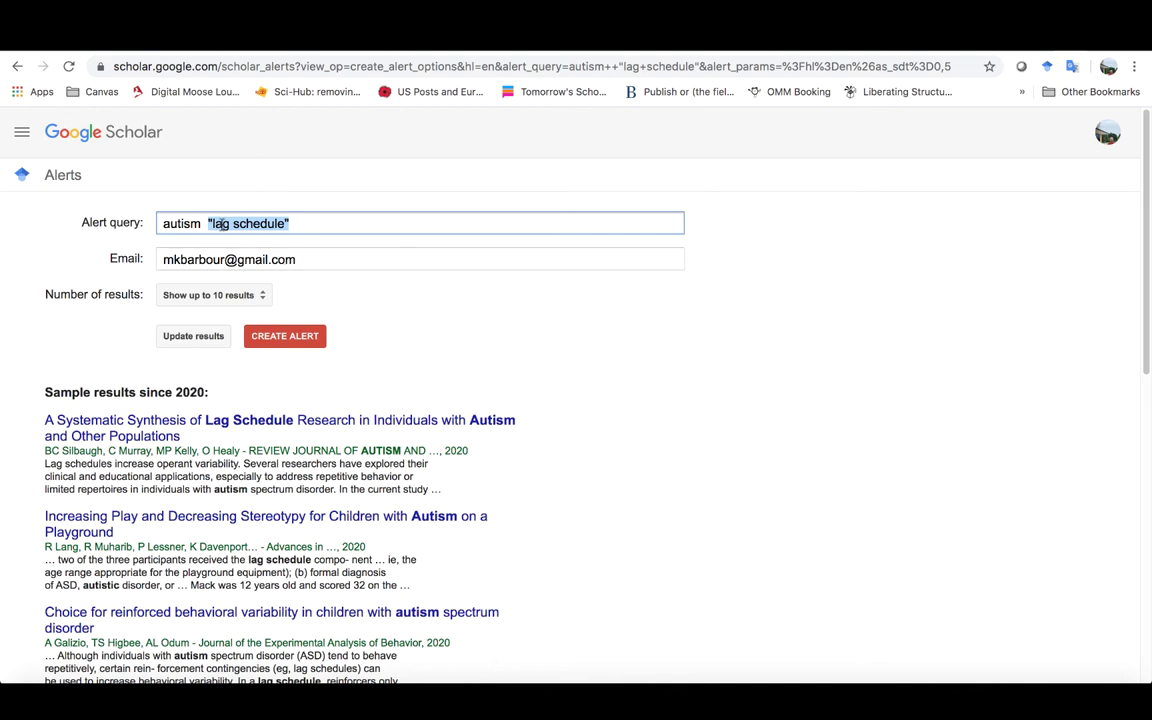
{"action": "left_click", "coordinate": [264, 297]}
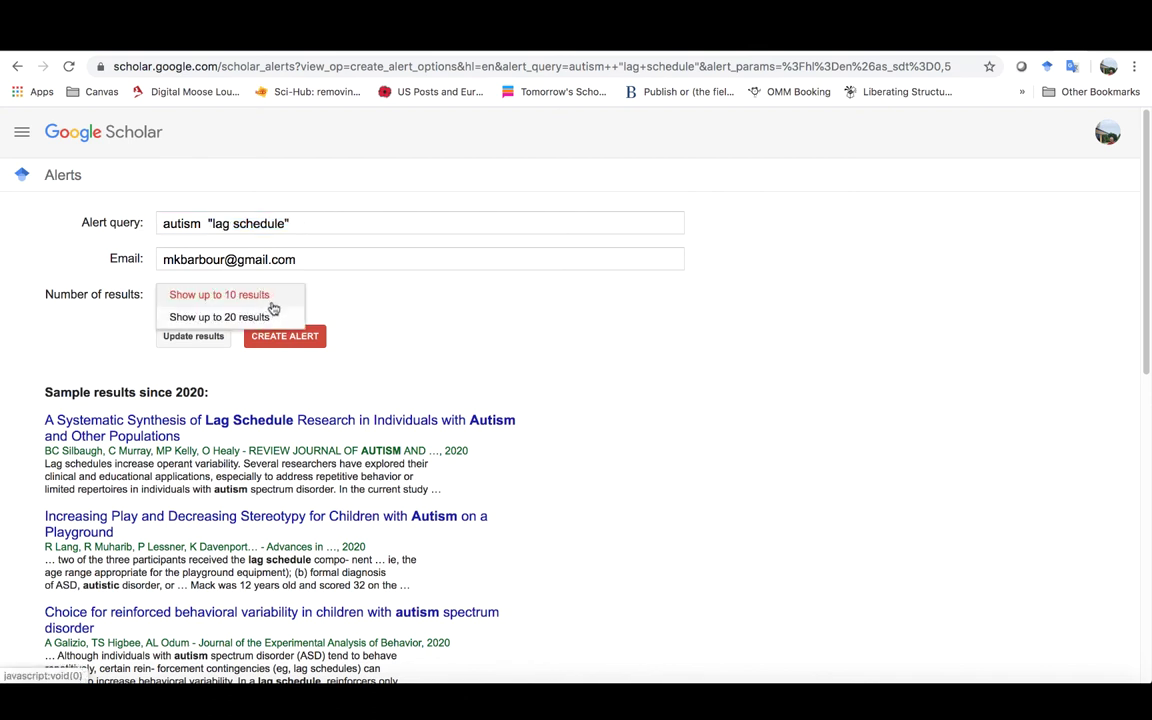
{"action": "left_click", "coordinate": [422, 321]}
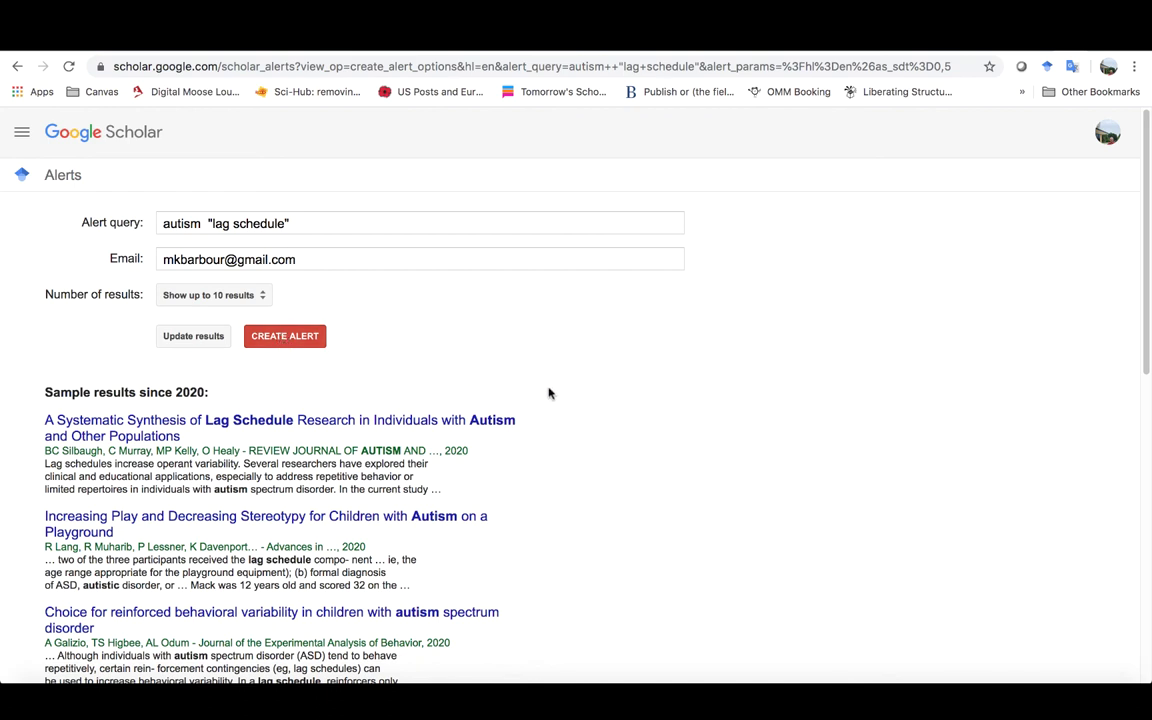
{"action": "scroll", "coordinate": [600, 398], "scroll_direction": "down", "scroll_amount": 1}
{"action": "scroll", "coordinate": [608, 402], "scroll_direction": "up", "scroll_amount": 1}
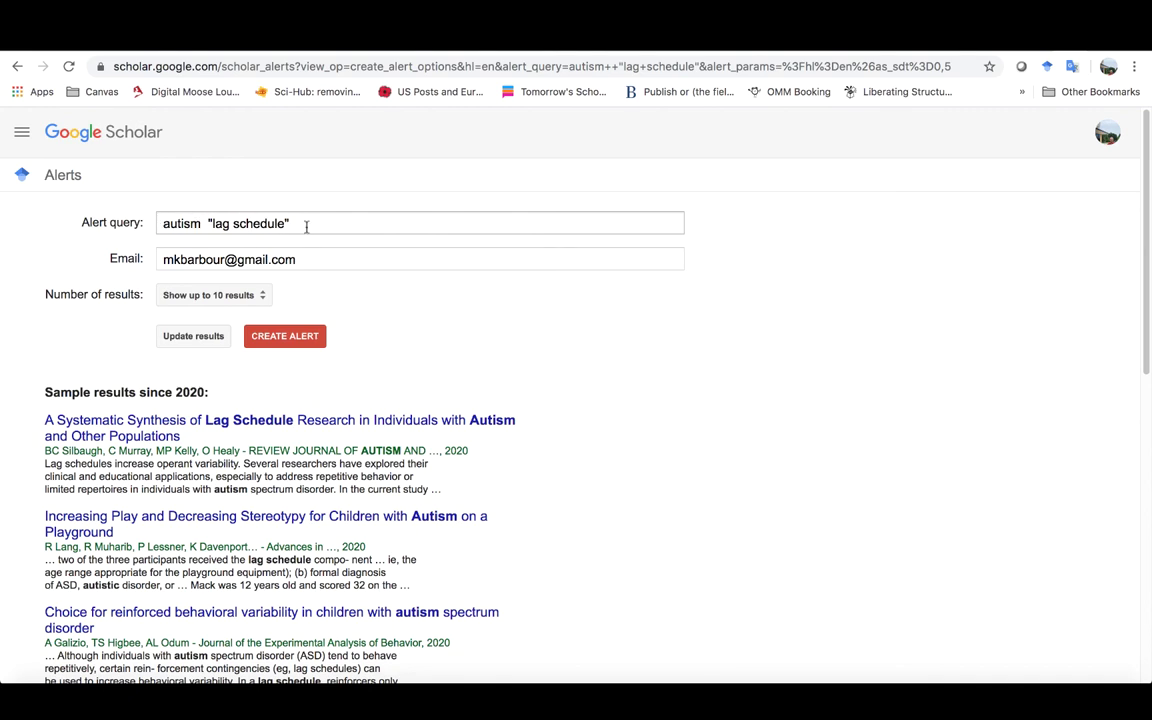
Go back from the alert form to the 'autism lag schedule' results without creating the alert
{"action": "left_click", "coordinate": [17, 66]}
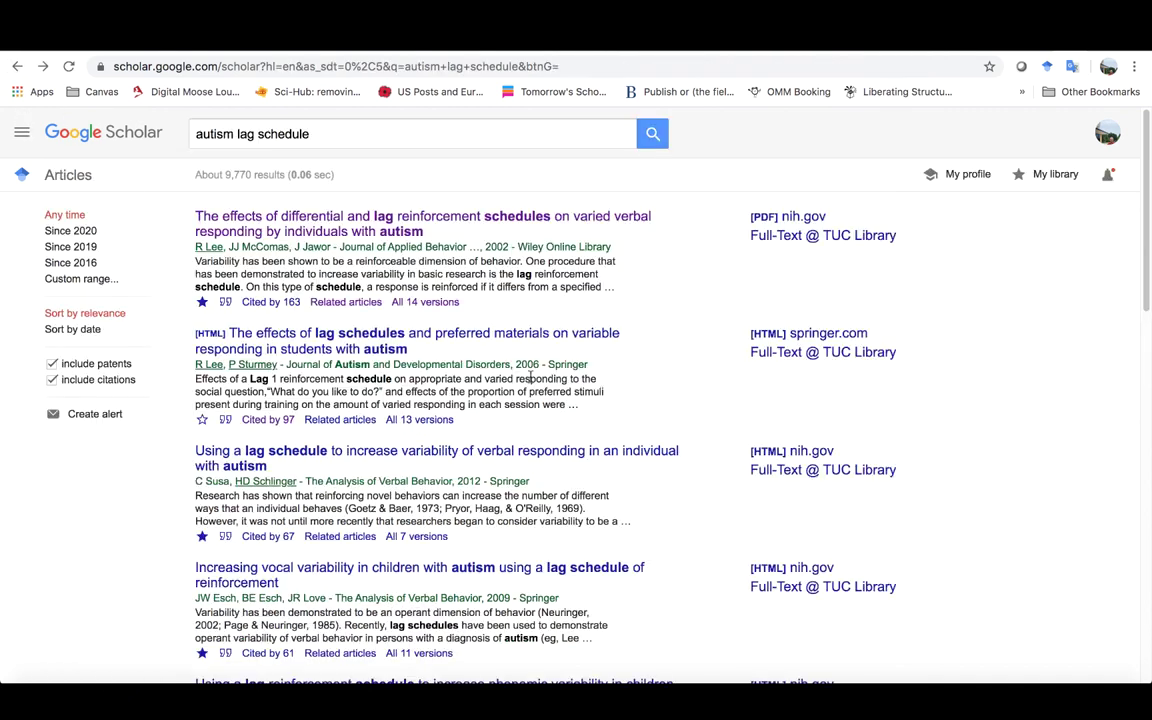